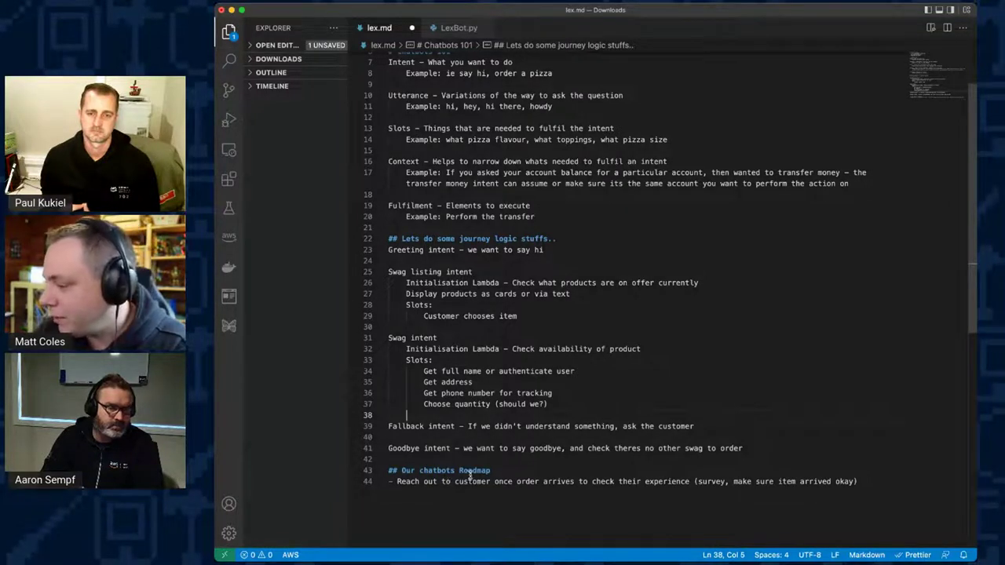
drag(434, 482, 832, 484)
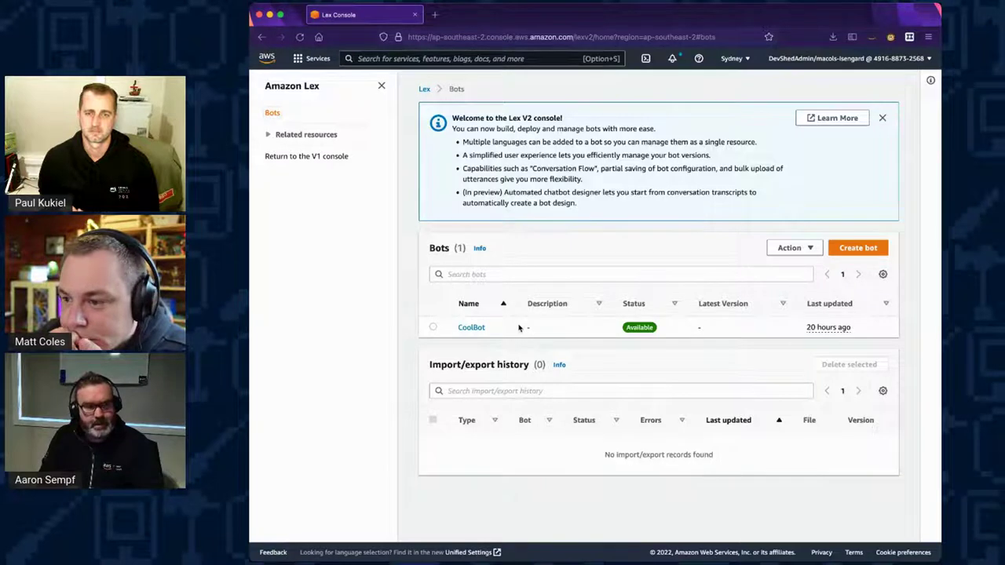
click(645, 297)
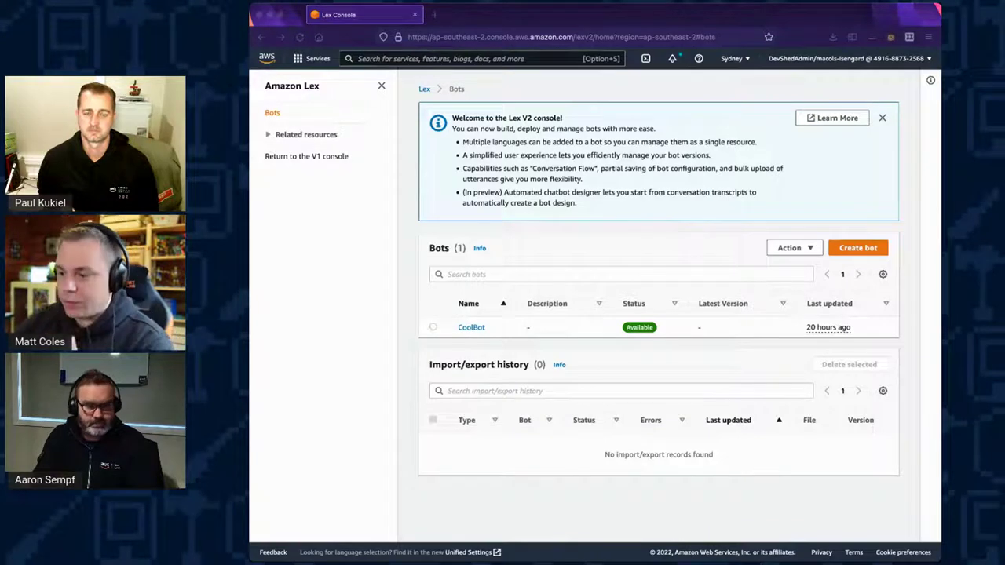
click(347, 287)
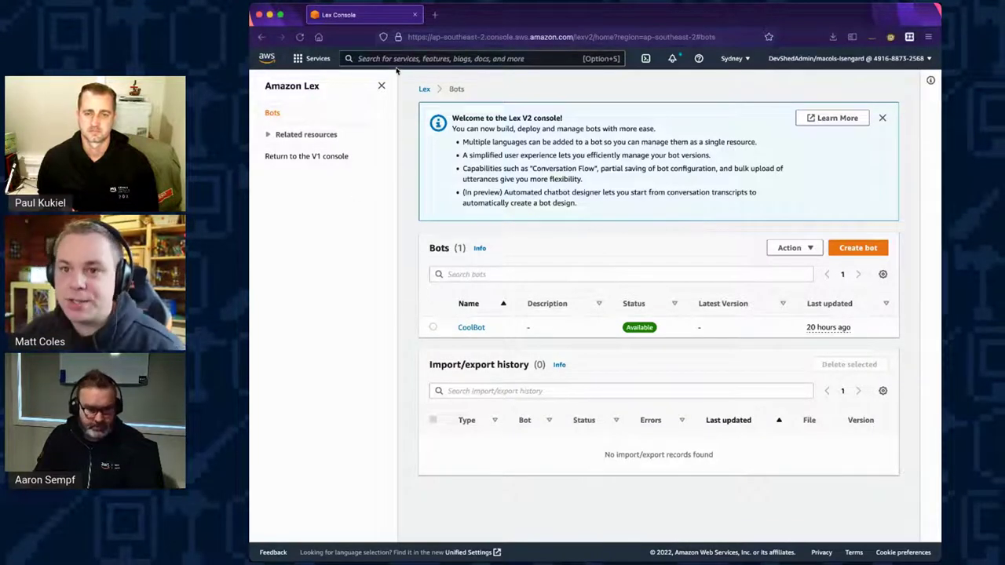
Search the AWS console for "lex" to see where the Amazon Lex service is found.
click(390, 59)
text(lex)
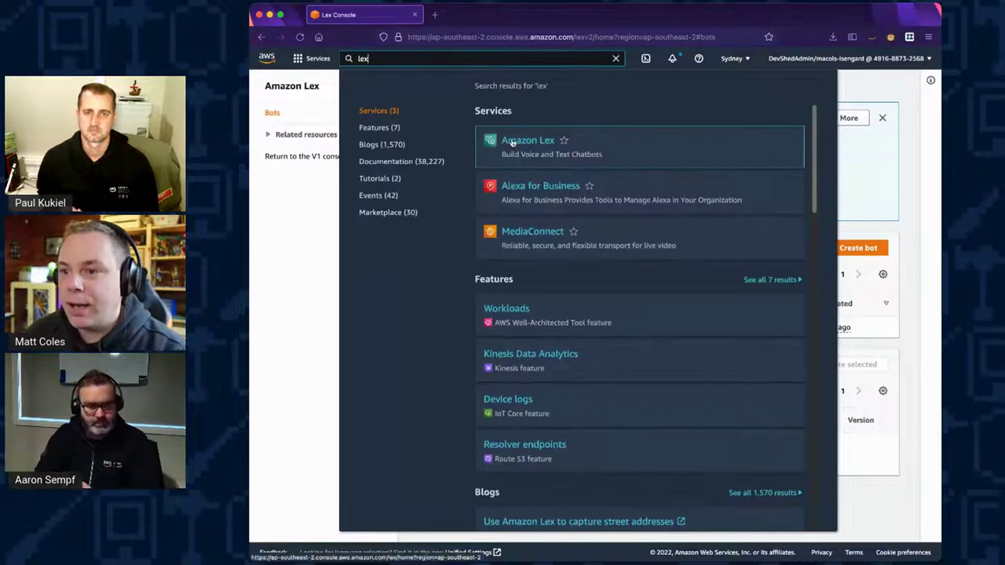
click(280, 191)
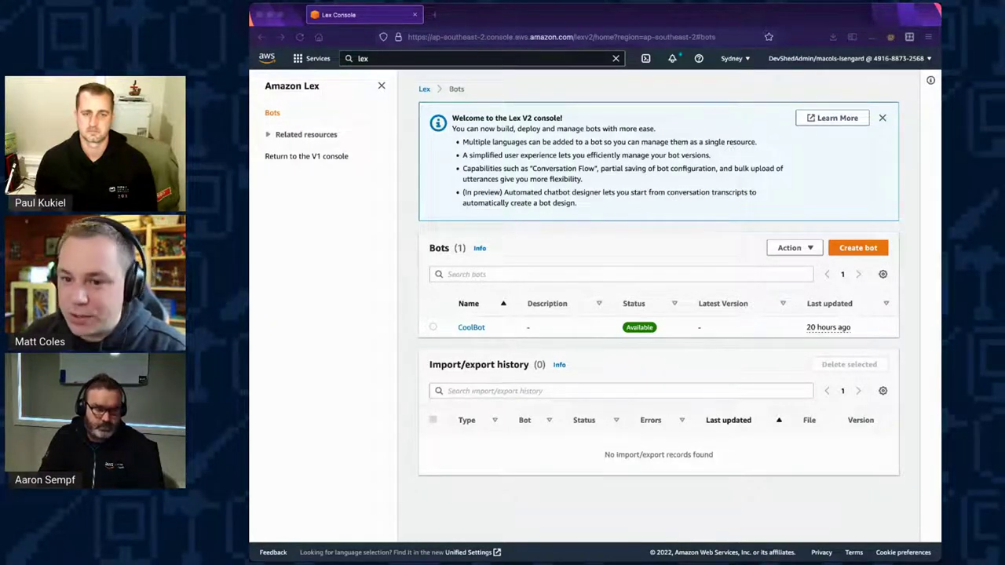
Dismiss the Lex V2 welcome notice and start creating a new bot.
click(882, 118)
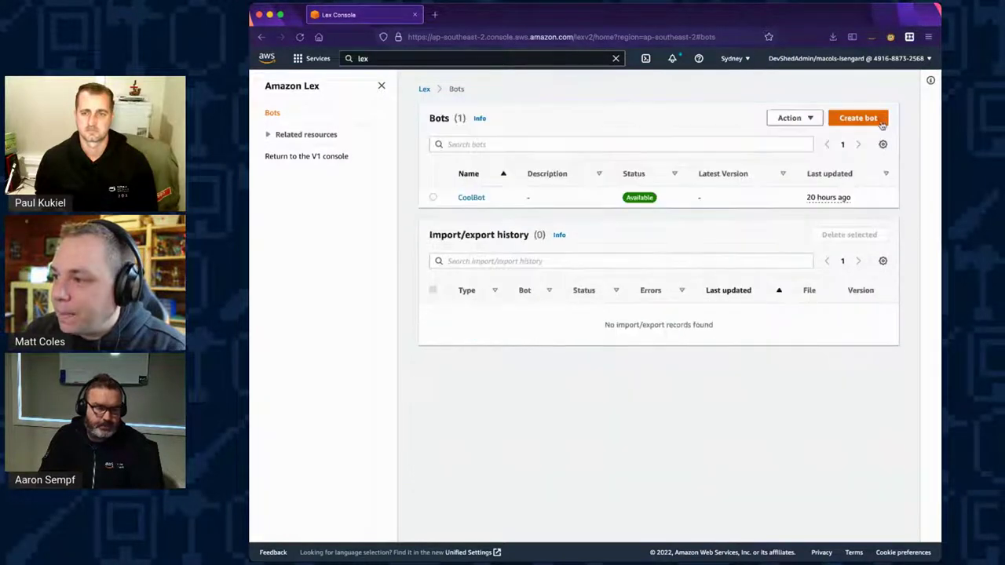
click(867, 128)
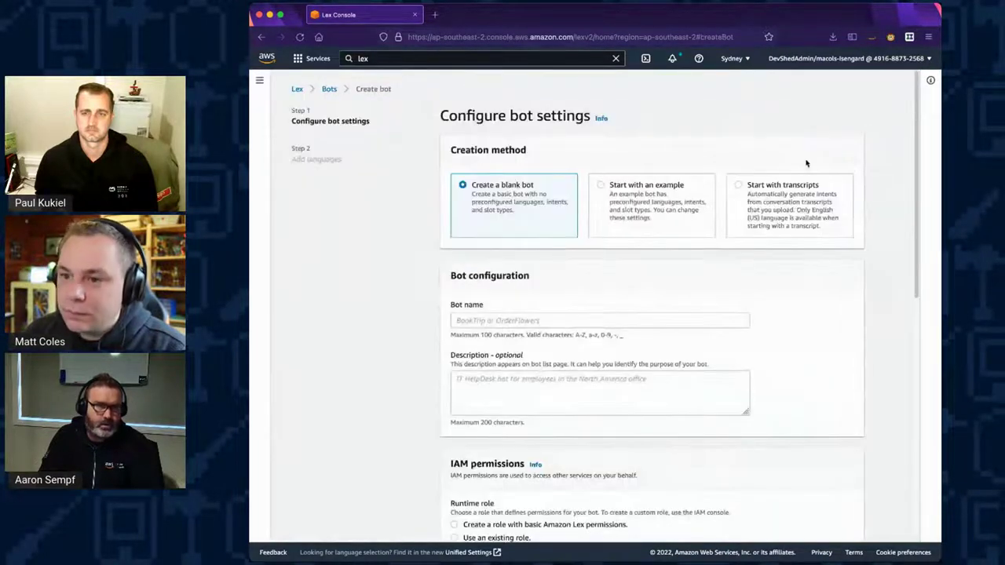
Enter SwagSter as the name of the new blank bot.
click(552, 315)
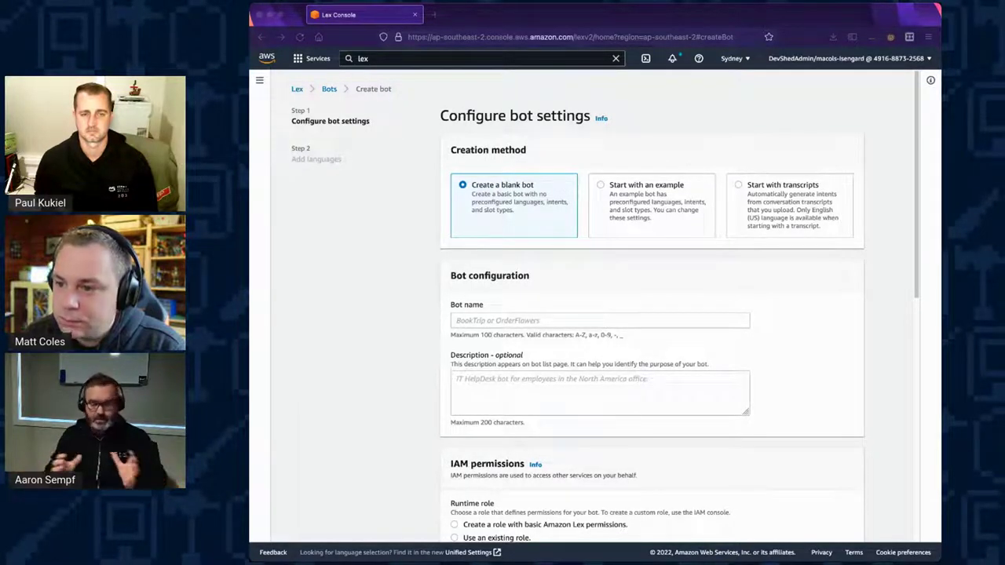
key(super+Tab)
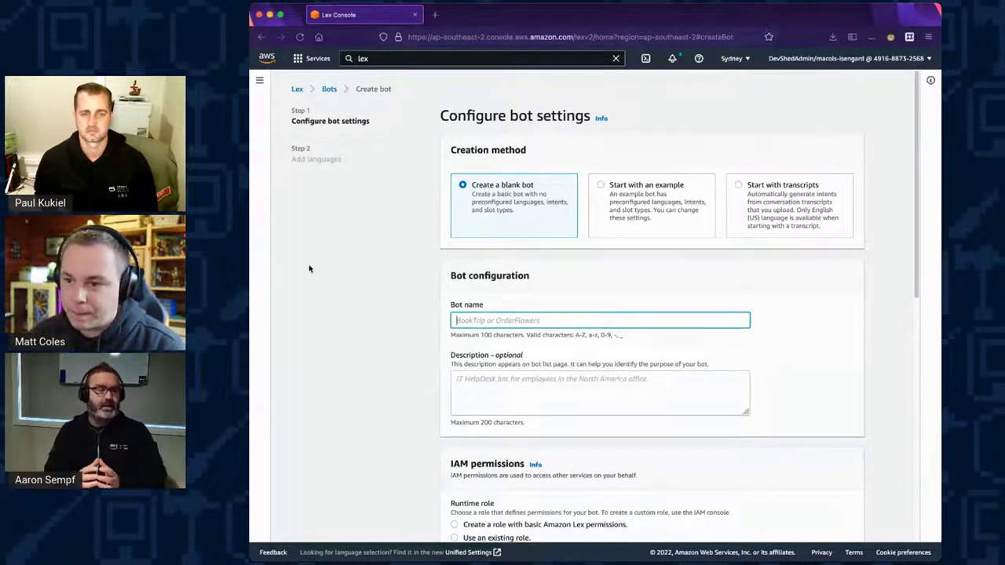
text(Swag)
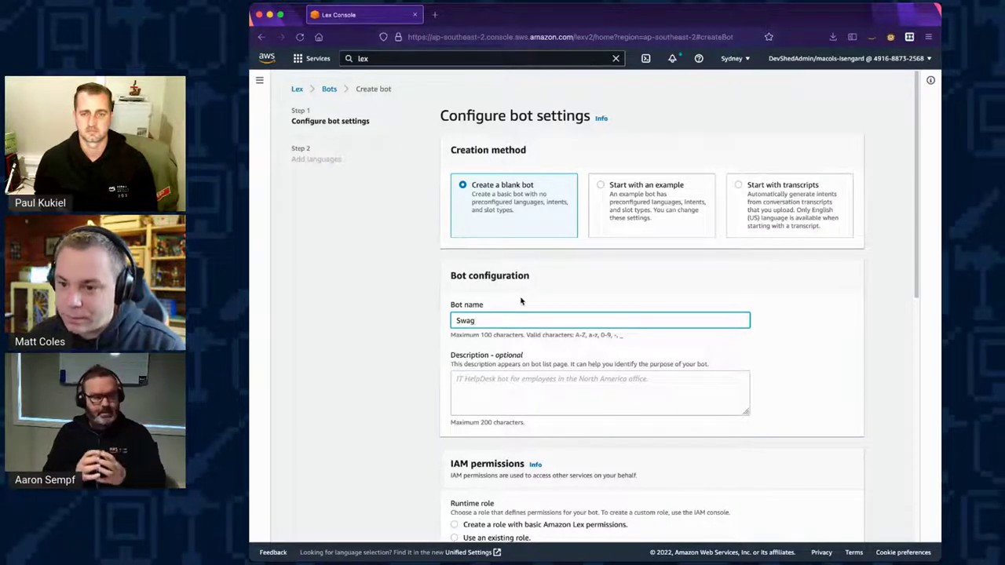
text(Ster)
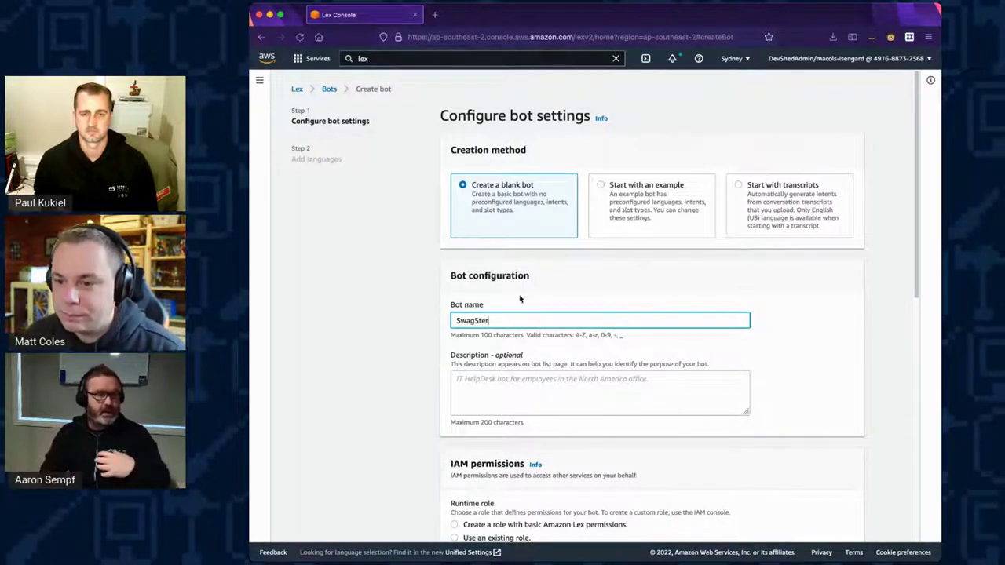
key(super+Tab)
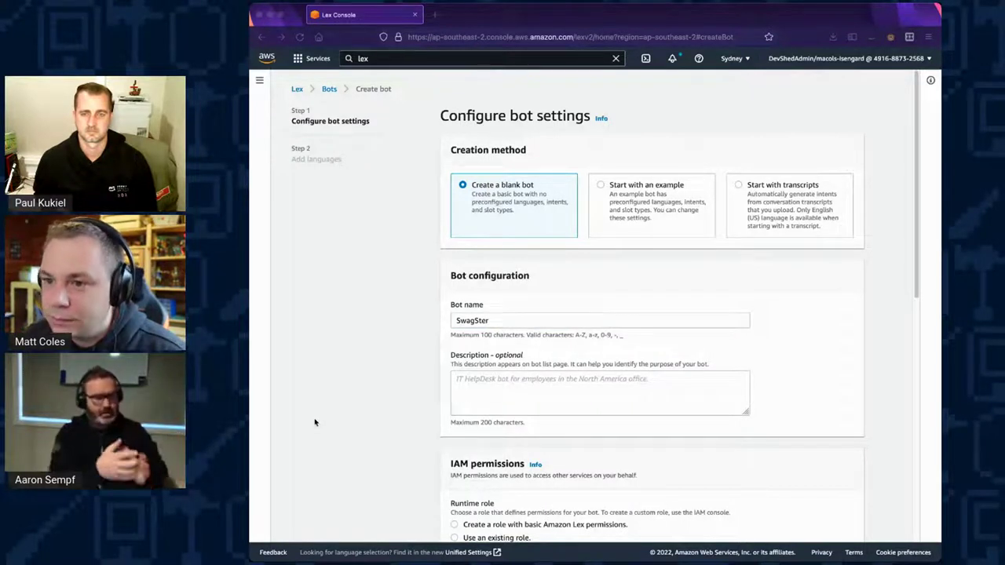
key(super+Tab)
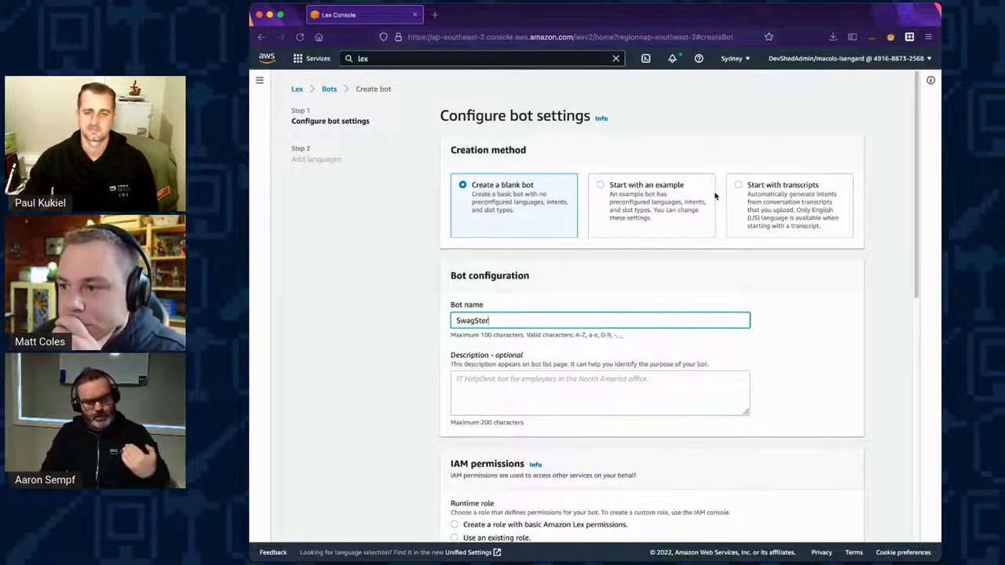
Fill in the bot description as "The main bot for swag for the Devs in the Shed AWS show".
scroll(797, 272, down, 2)
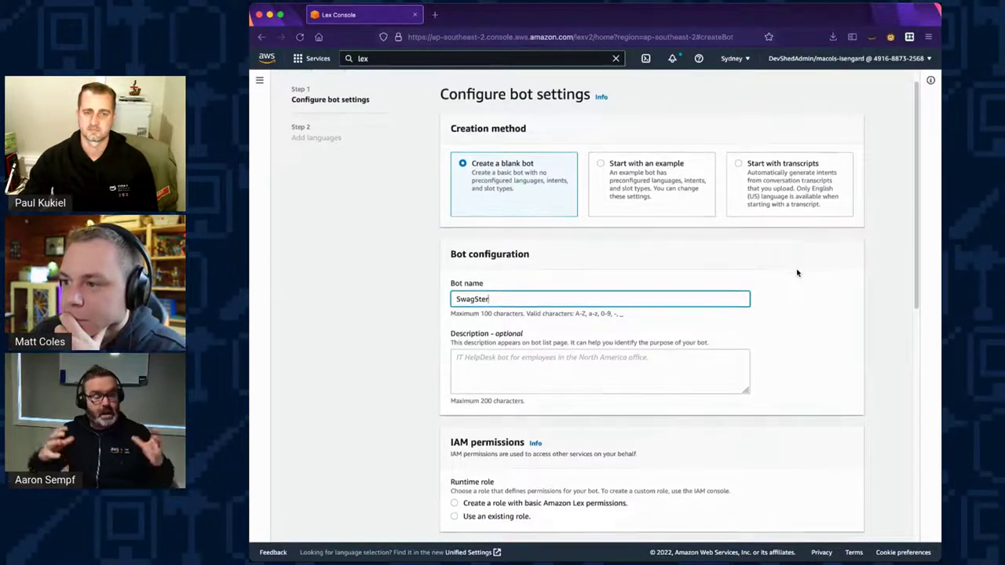
scroll(796, 272, down, 2)
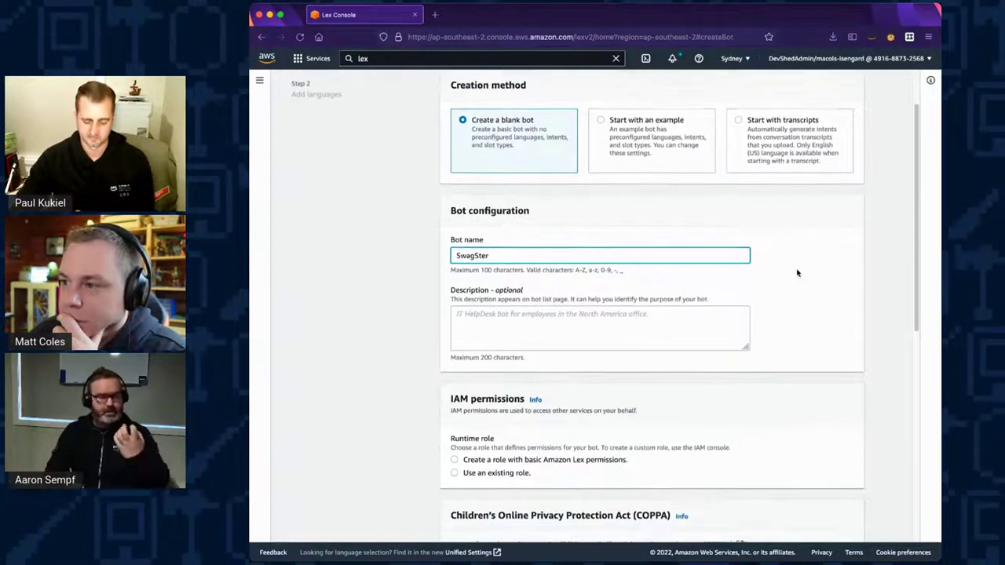
scroll(797, 272, down, 1)
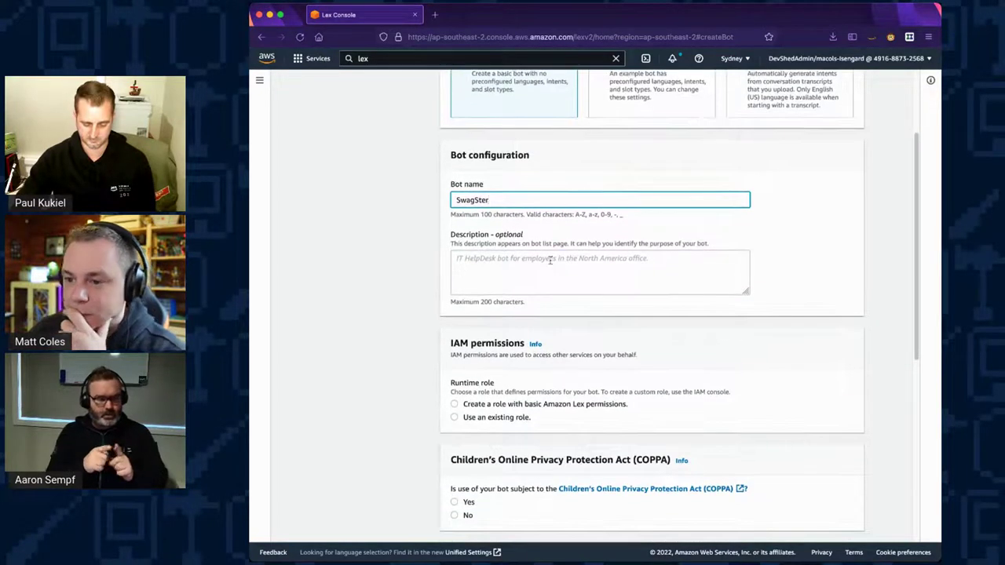
click(545, 262)
text(Thw)
key(BackSpace)
key(BackSpace)
key(BackSpace)
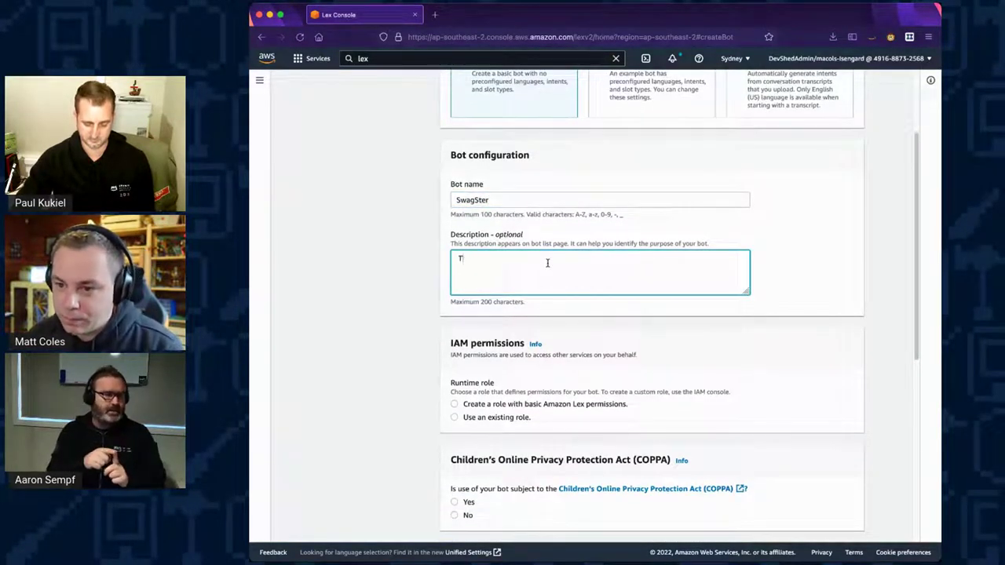
text(The main )
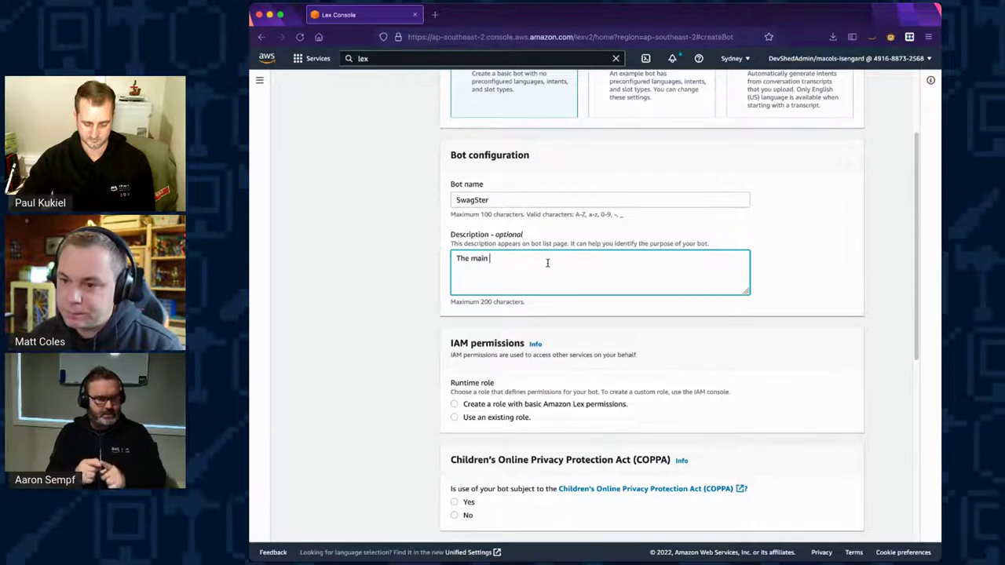
text(bot for swag)
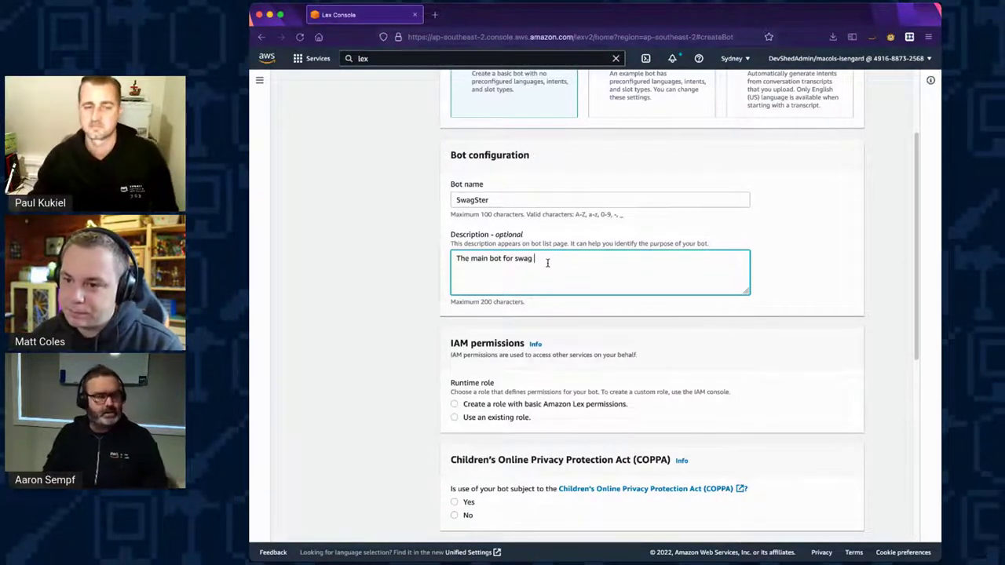
text( for)
text( the Devs)
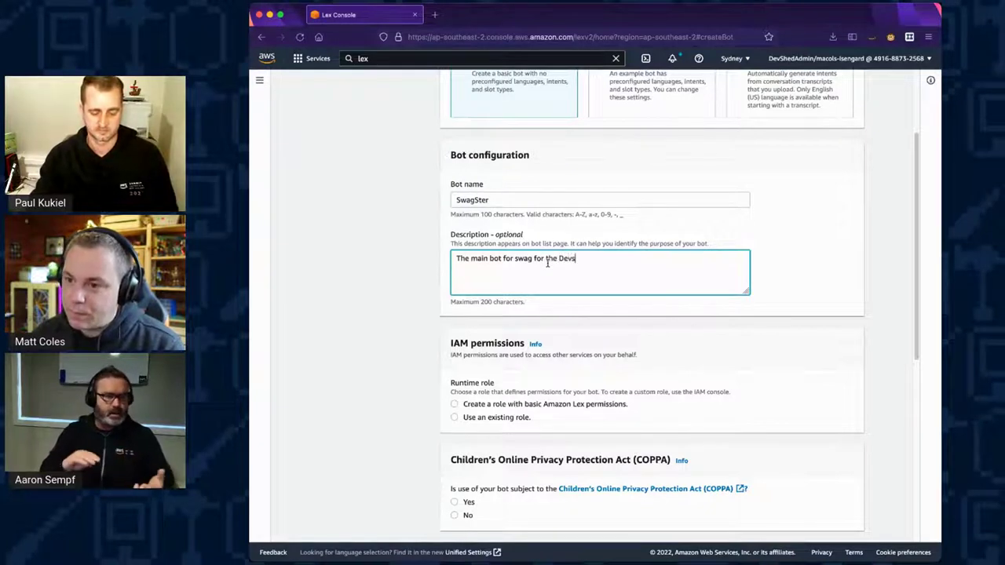
text( in the Shed )
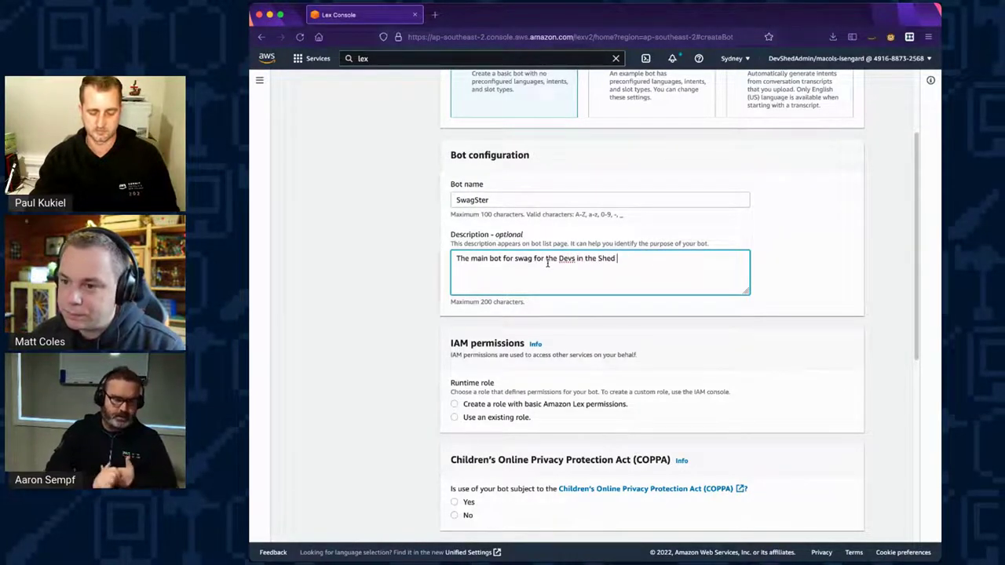
text(AWS s)
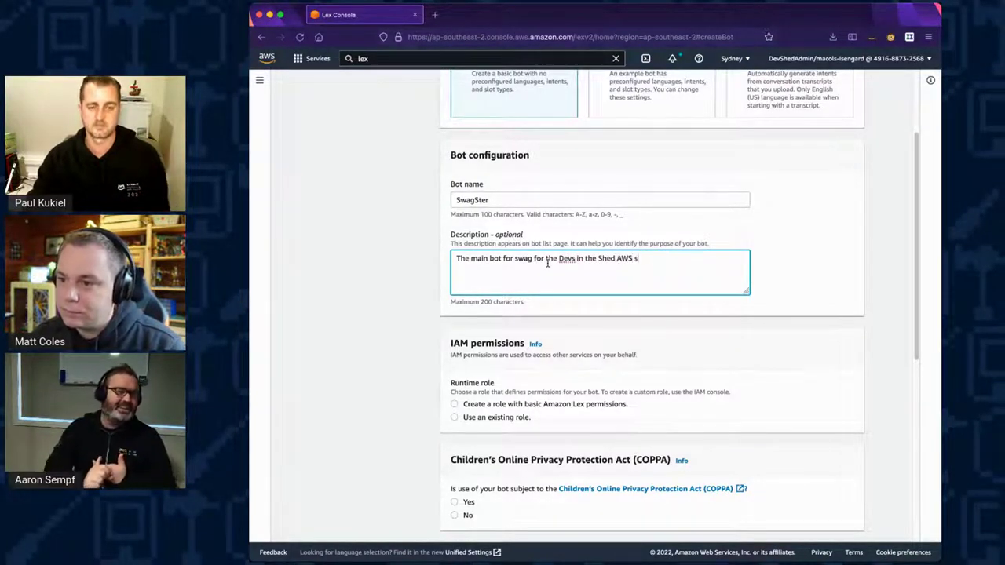
text(how)
Set the bot's runtime role to a new role with basic Amazon Lex permissions.
key(super+Tab)
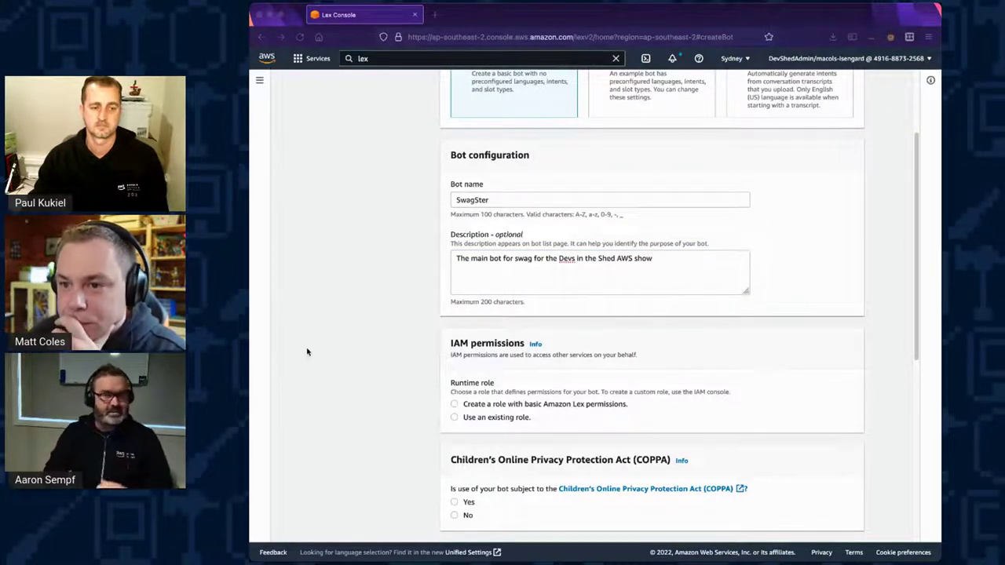
key(super+Tab)
click(514, 406)
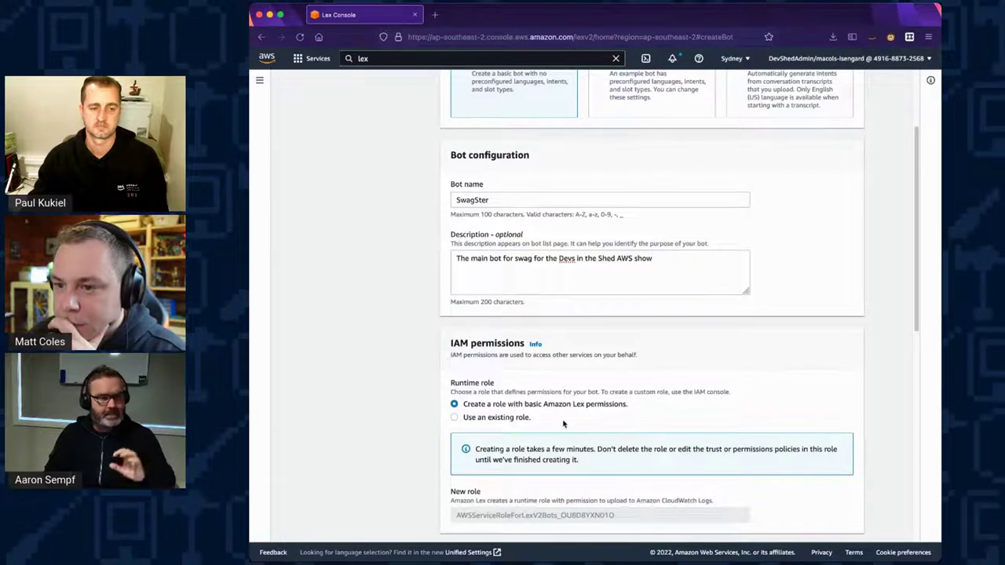
scroll(563, 424, down, 2)
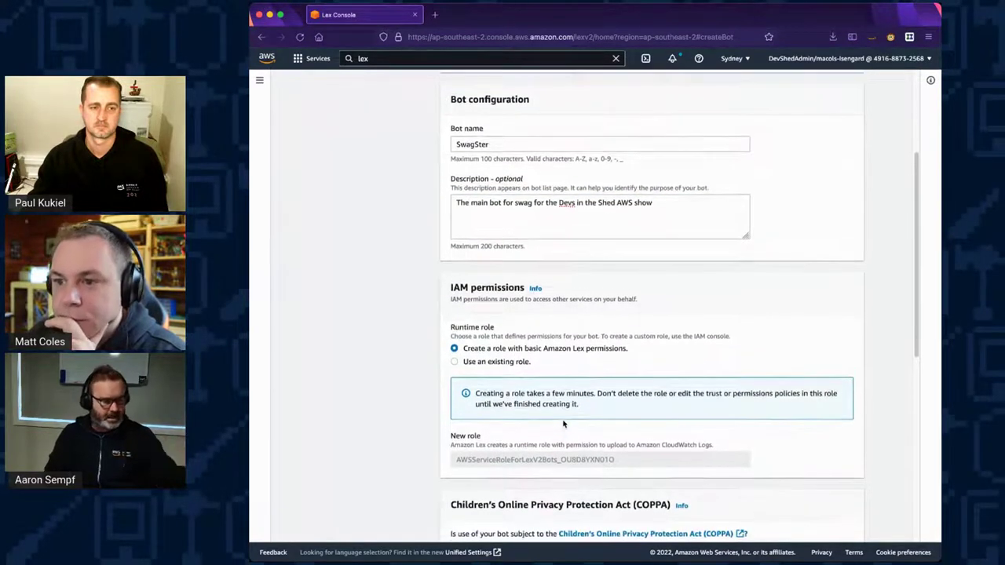
Replace the bot name with Swagginator.
scroll(697, 349, up, 5)
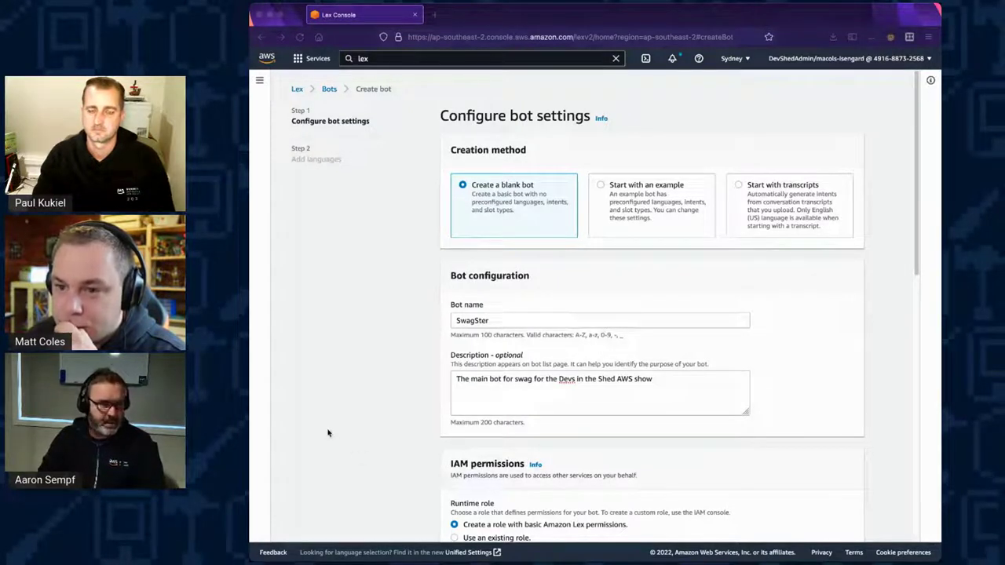
double_click(479, 322)
text(Swagg)
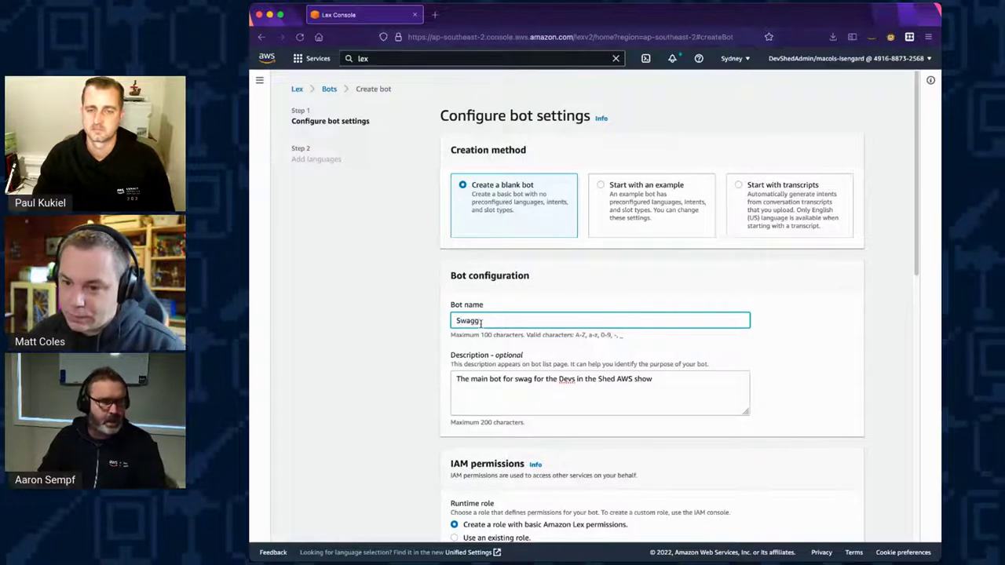
text(inator)
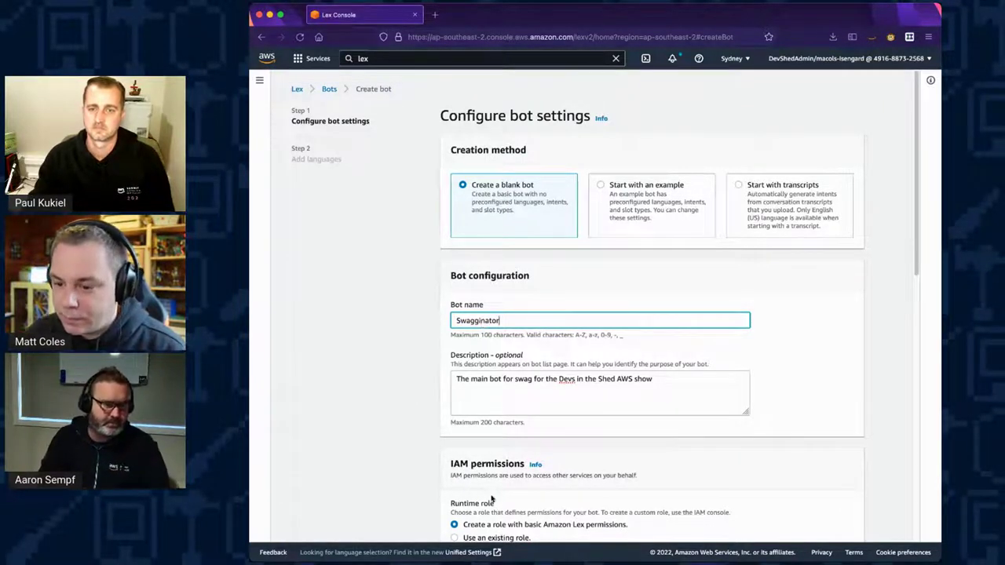
key(super+Tab)
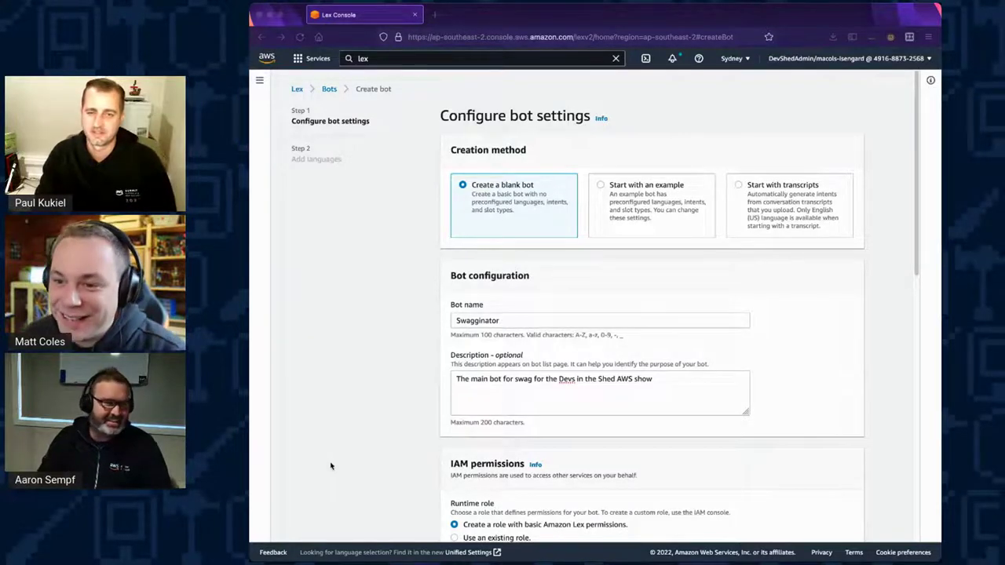
key(super+Tab)
scroll(675, 432, down, 4)
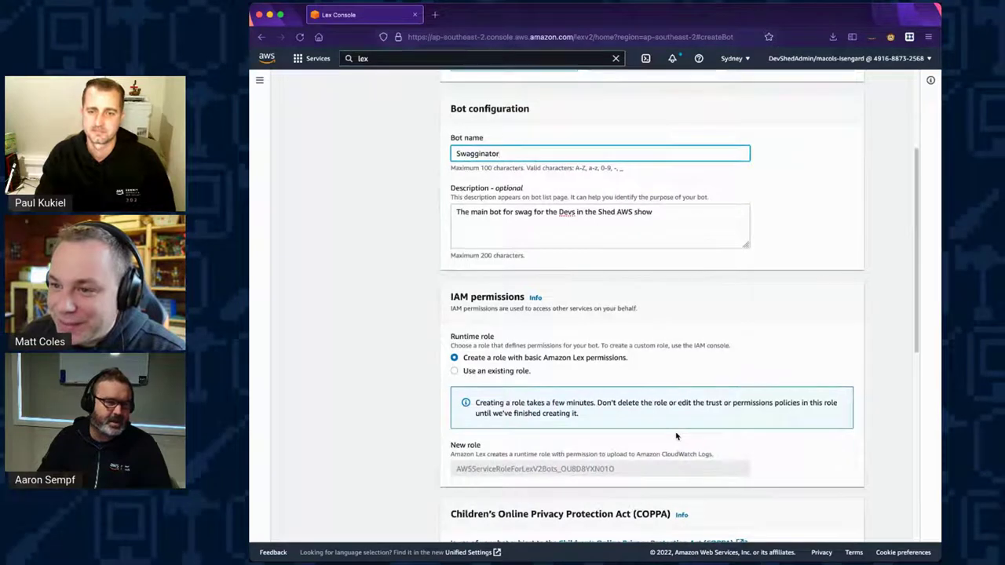
scroll(676, 435, up, 4)
key(super+Tab)
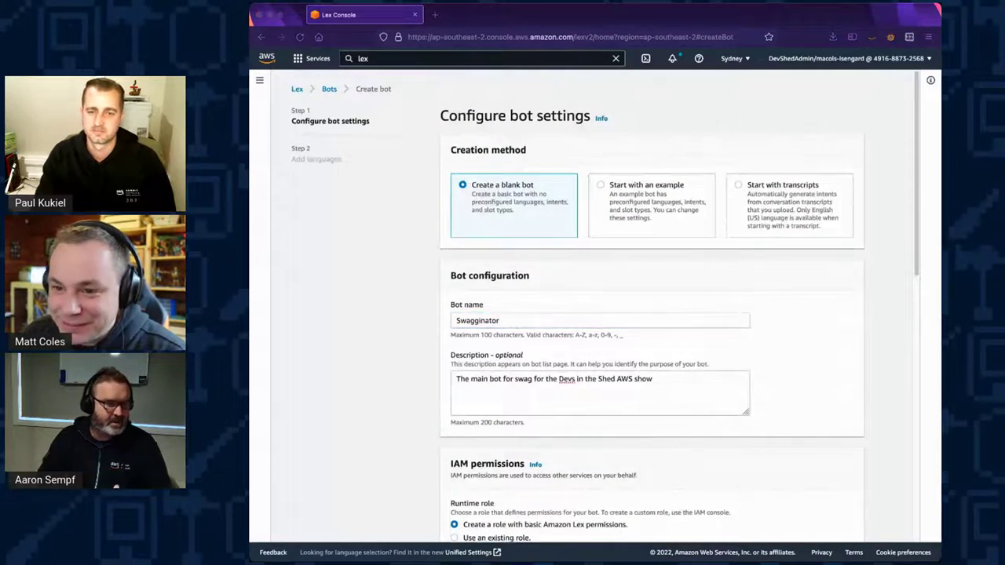
click(349, 447)
scroll(531, 410, down, 1)
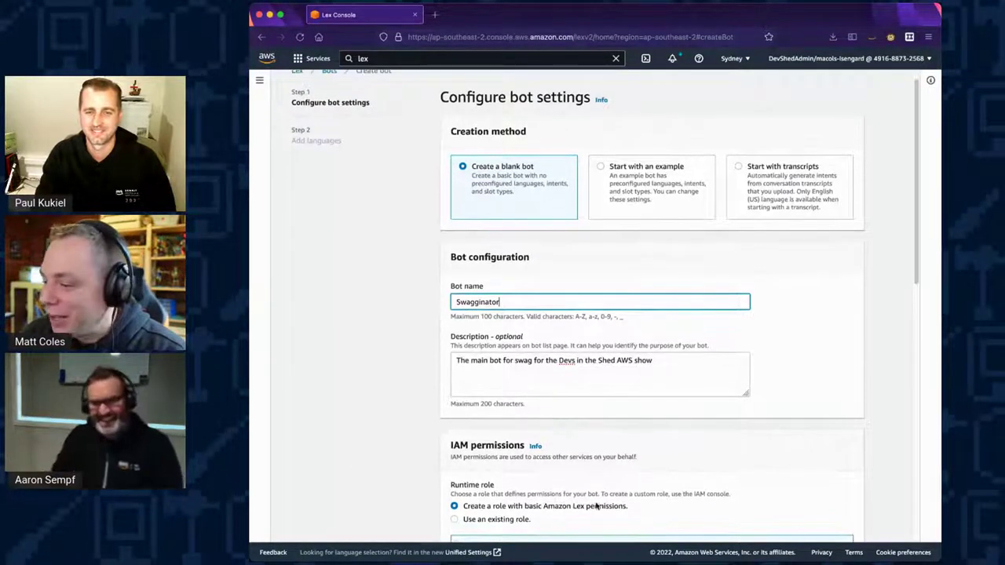
key(super+Tab)
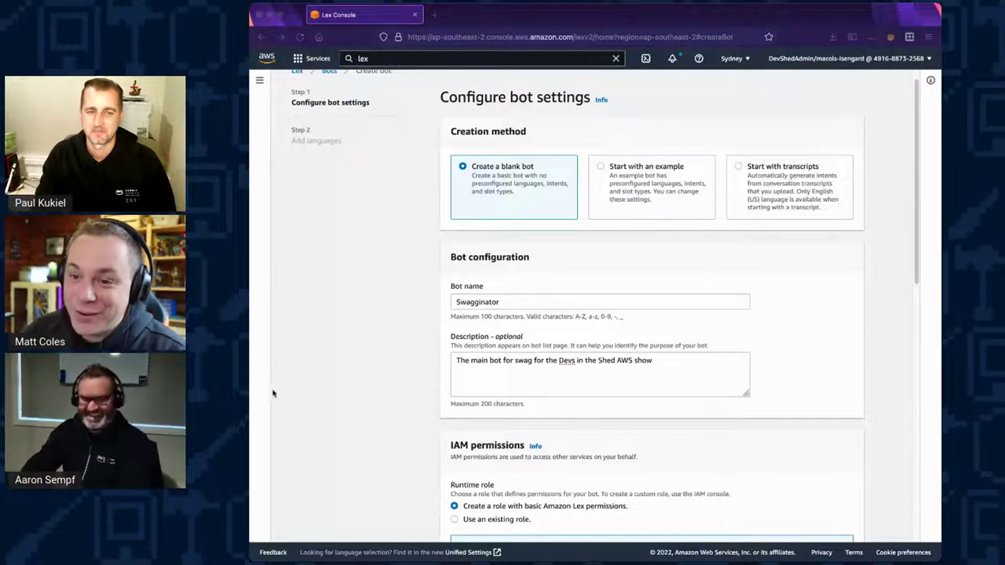
click(359, 410)
scroll(377, 410, down, 1)
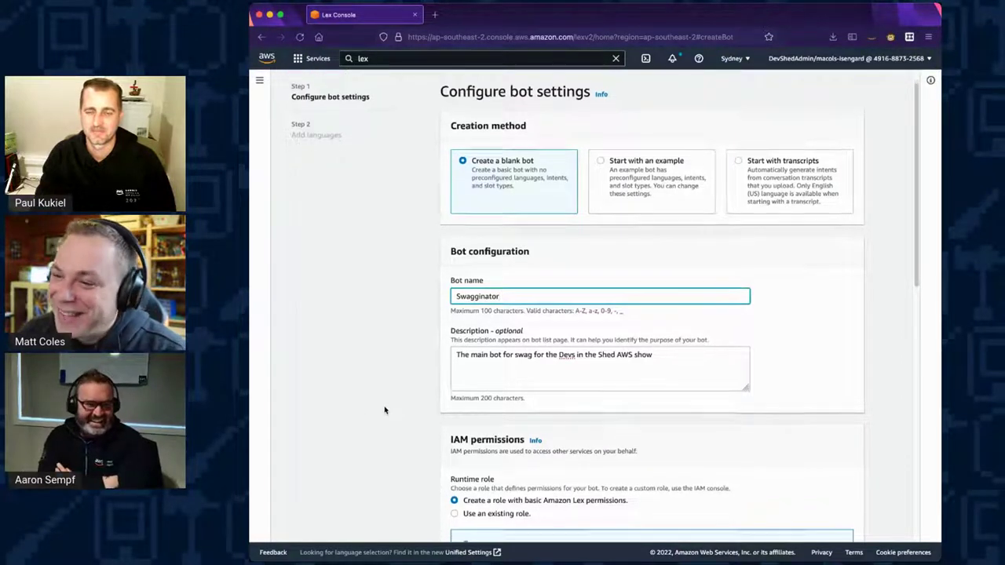
scroll(297, 89, up, 2)
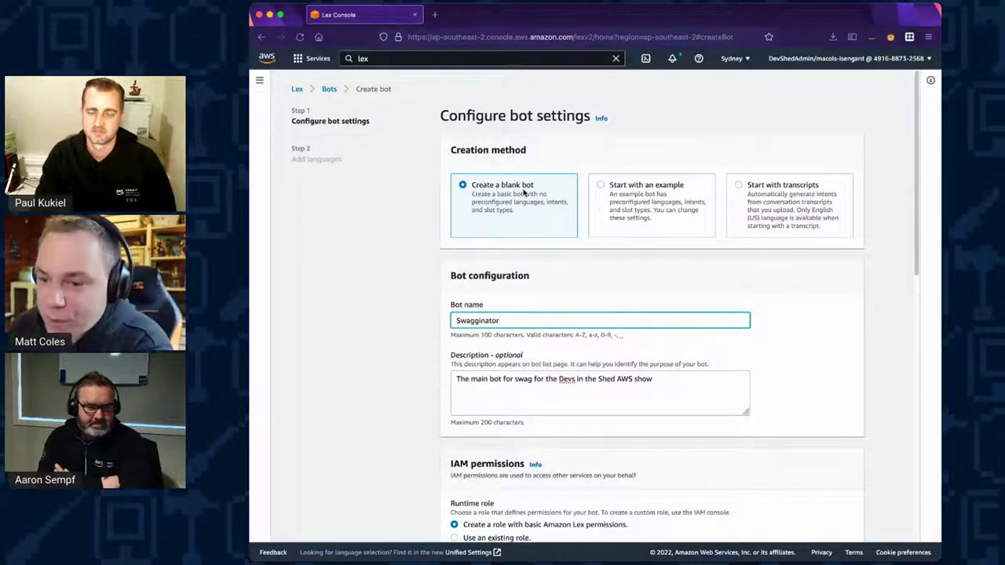
Review the bot's IAM permissions, including the runtime role option and the name of the new role.
scroll(520, 235, down, 2)
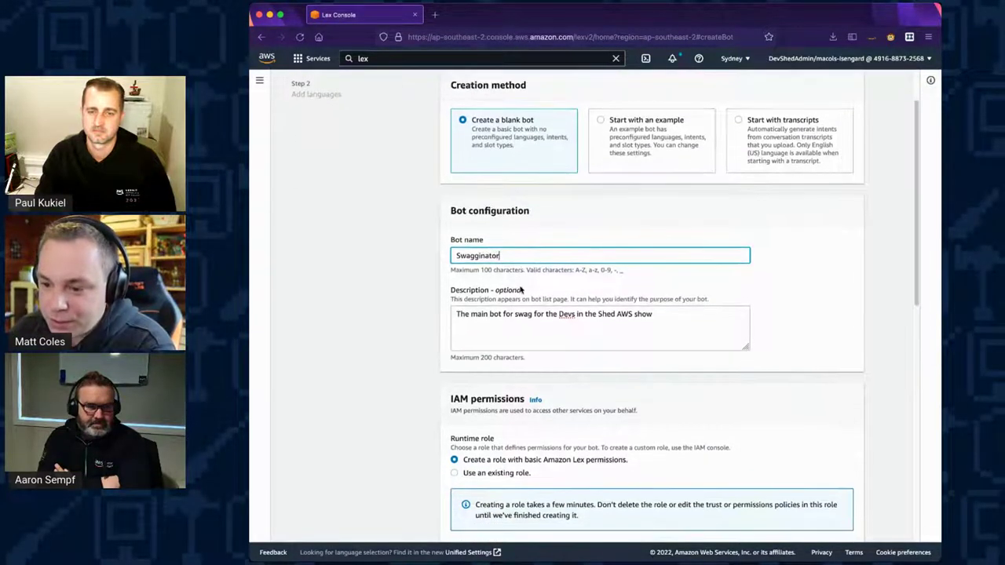
scroll(519, 289, down, 5)
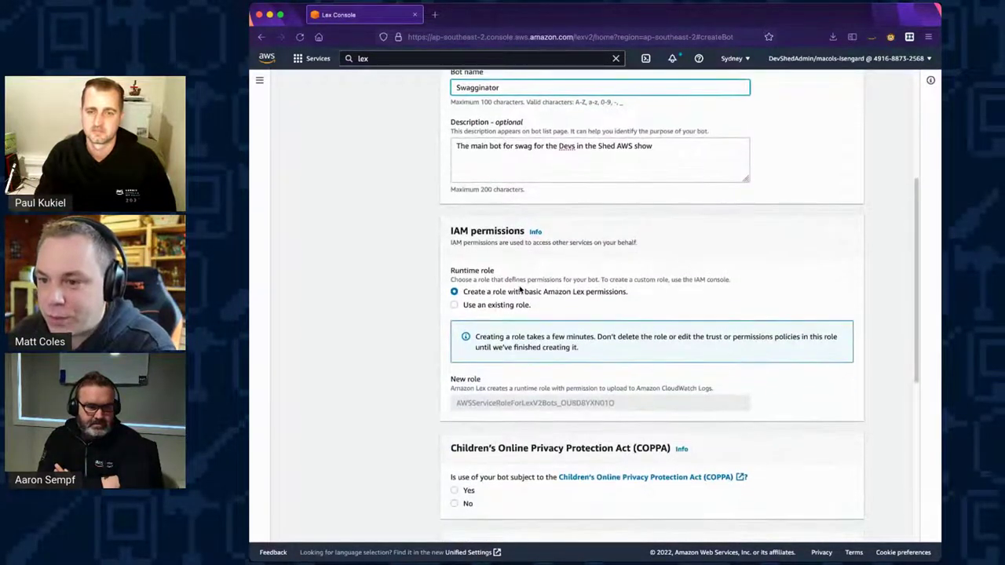
scroll(520, 290, down, 2)
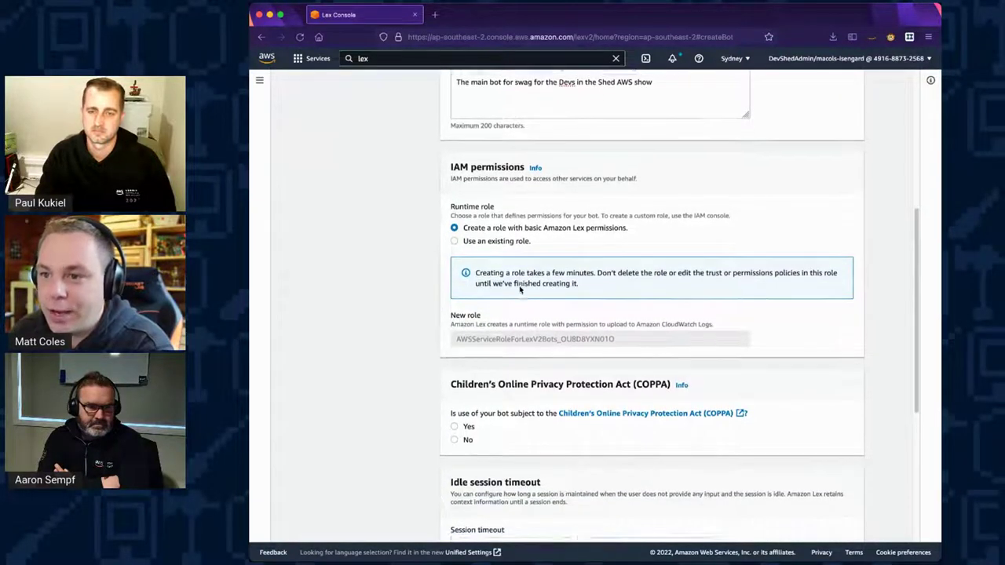
scroll(520, 289, down, 1)
scroll(712, 311, down, 1)
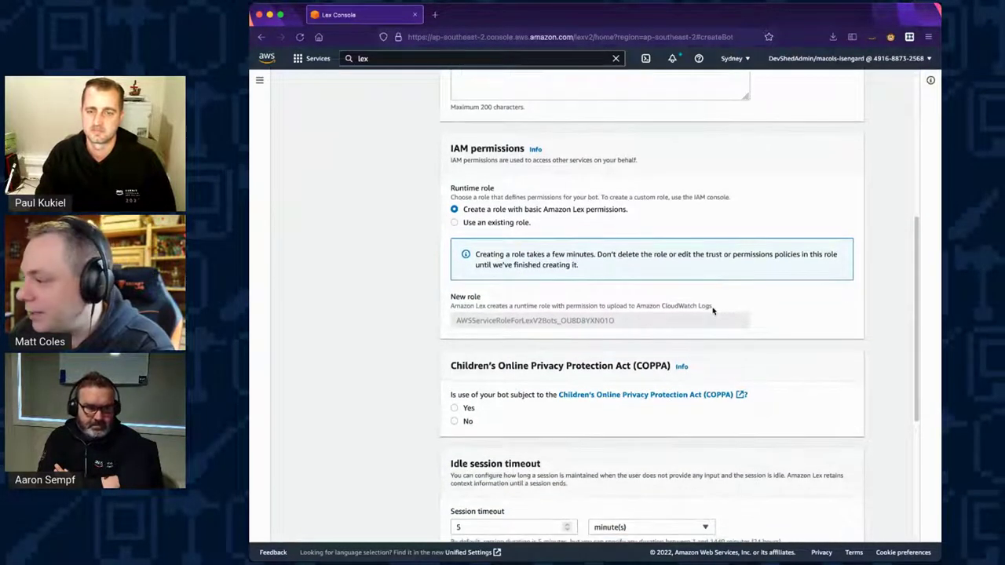
scroll(713, 312, down, 2)
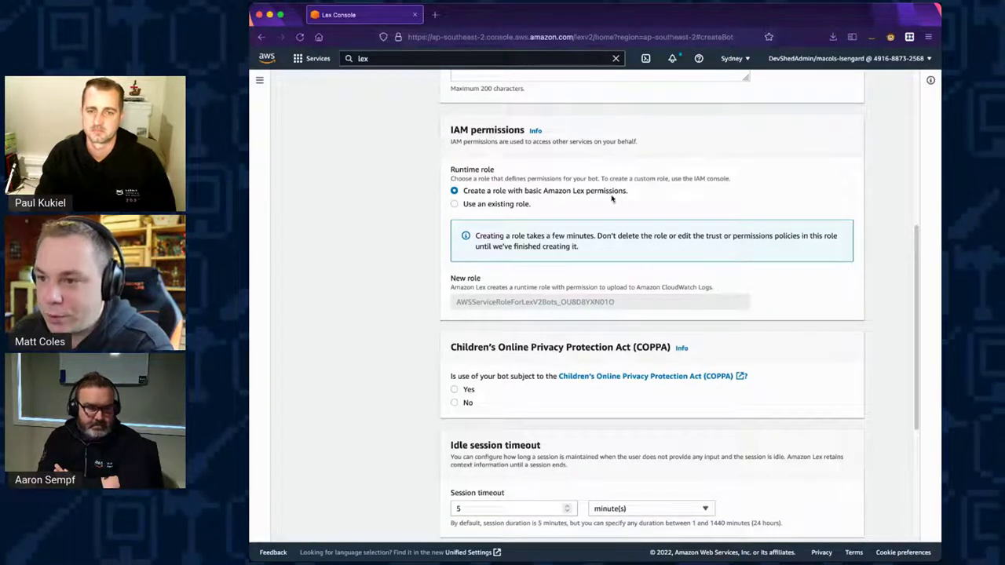
drag(454, 300, 624, 302)
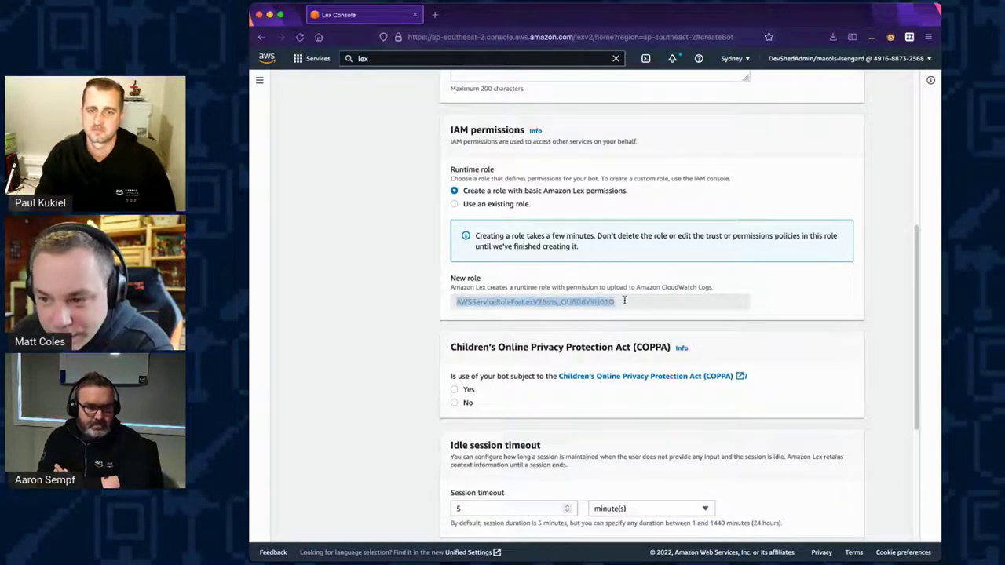
click(426, 303)
Declare that the bot is not subject to the Children's Online Privacy Protection Act (COPPA).
scroll(608, 330, down, 5)
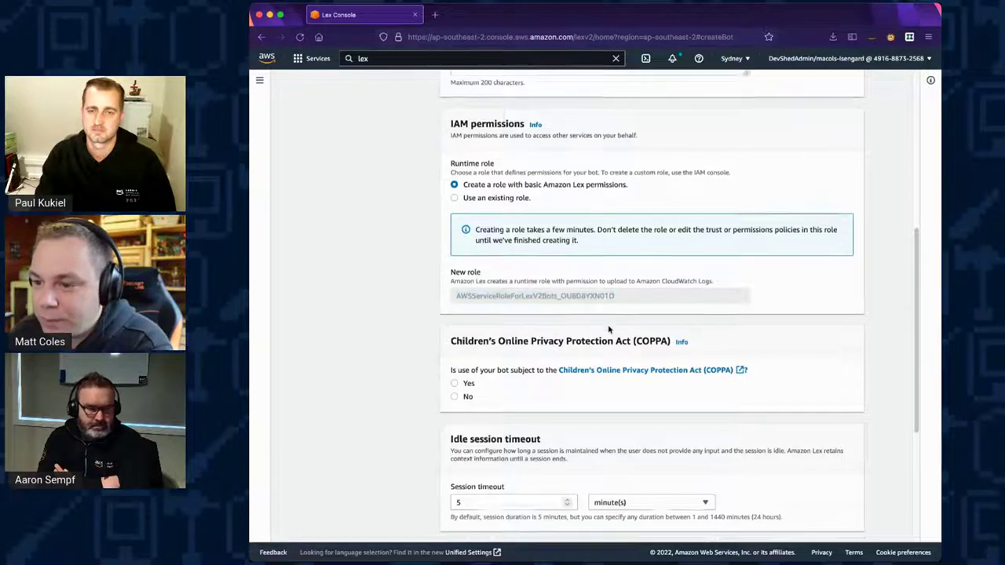
scroll(608, 329, down, 1)
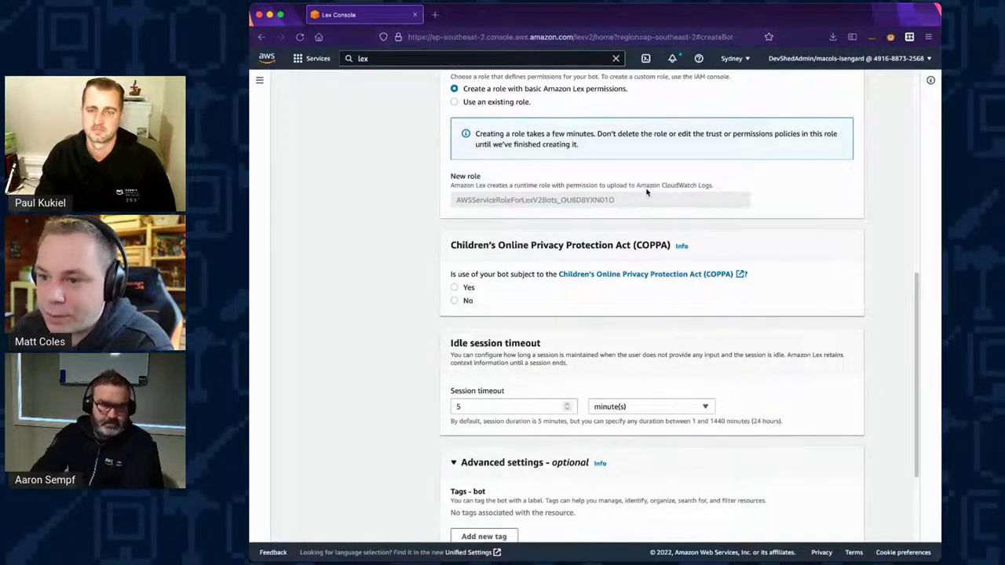
scroll(625, 314, down, 2)
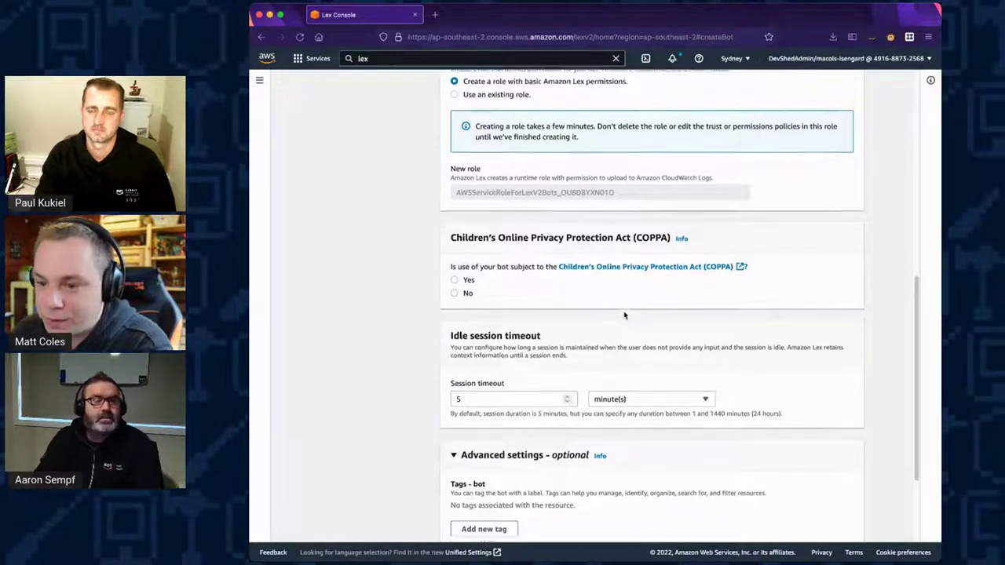
scroll(625, 315, down, 5)
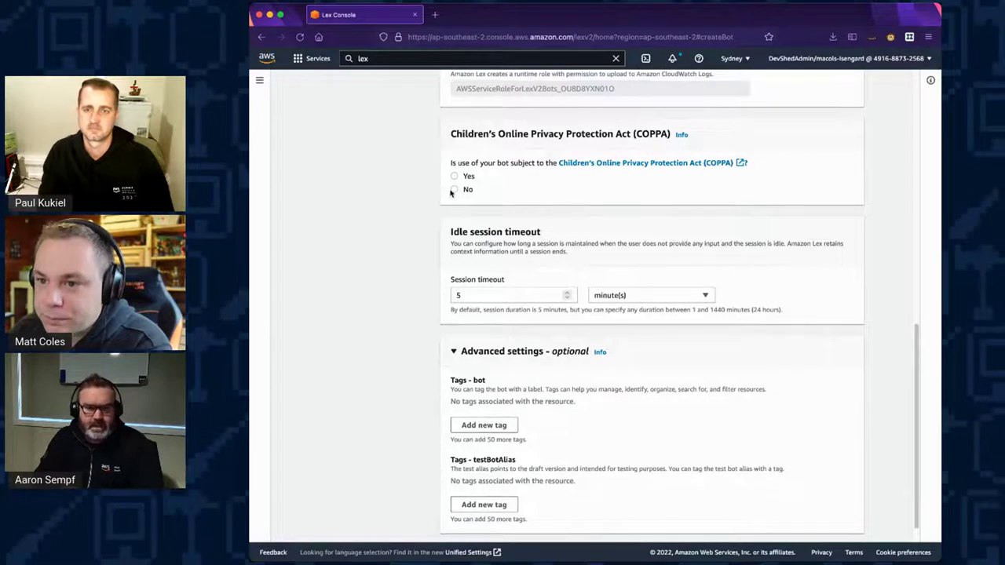
click(454, 190)
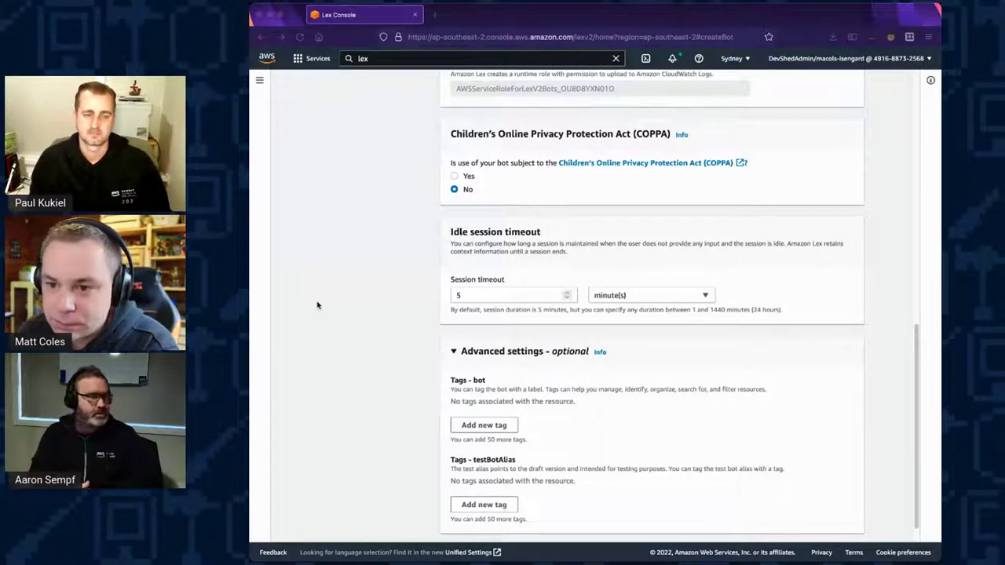
Examine the idle session timeout description, its duration and the available time units.
scroll(751, 330, down, 1)
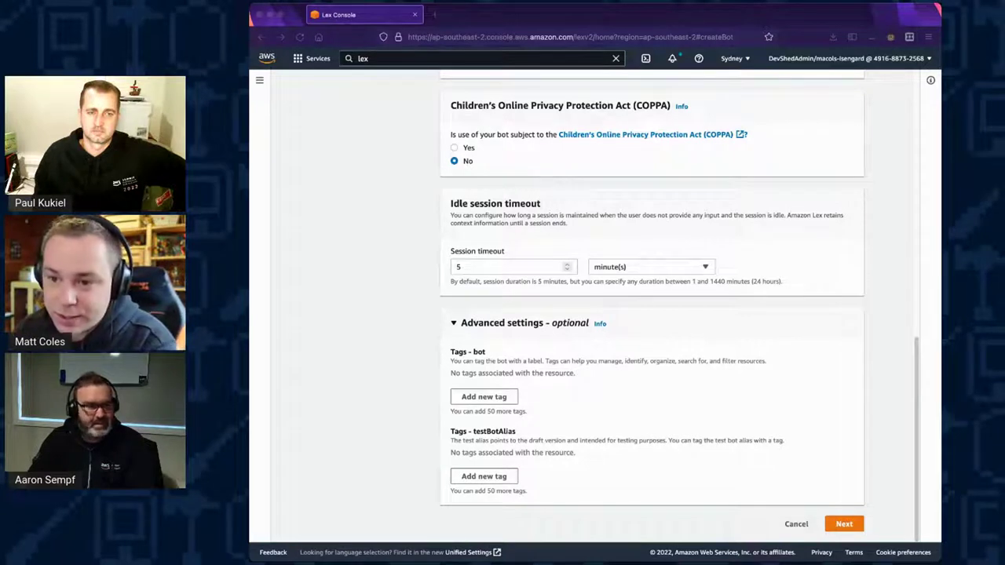
click(267, 281)
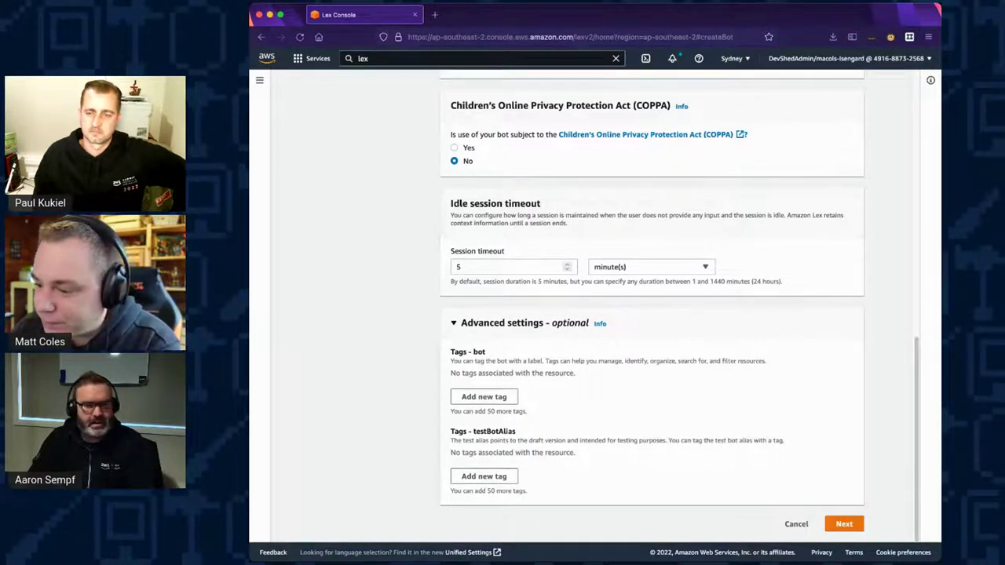
key(alt+Tab)
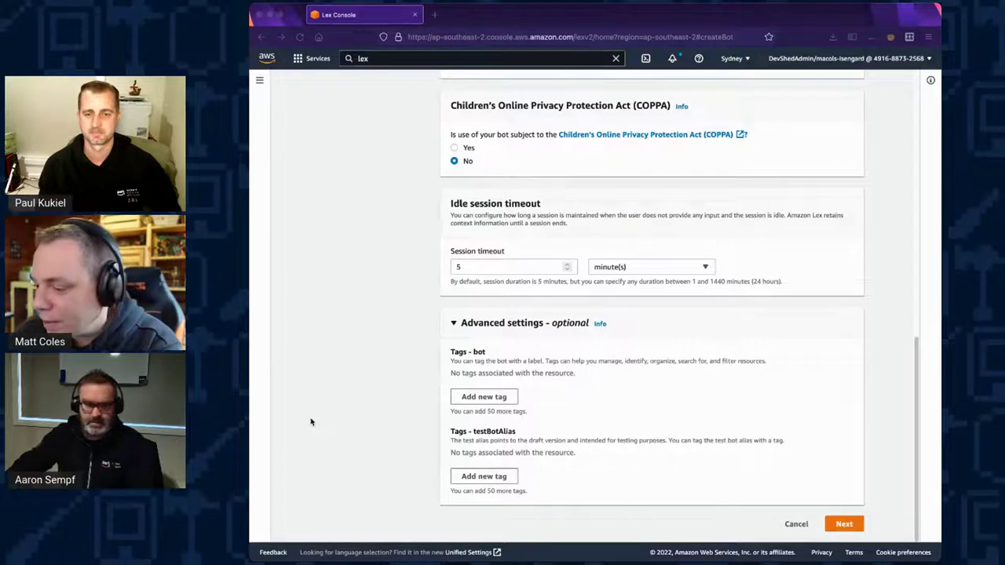
click(381, 437)
double_click(458, 267)
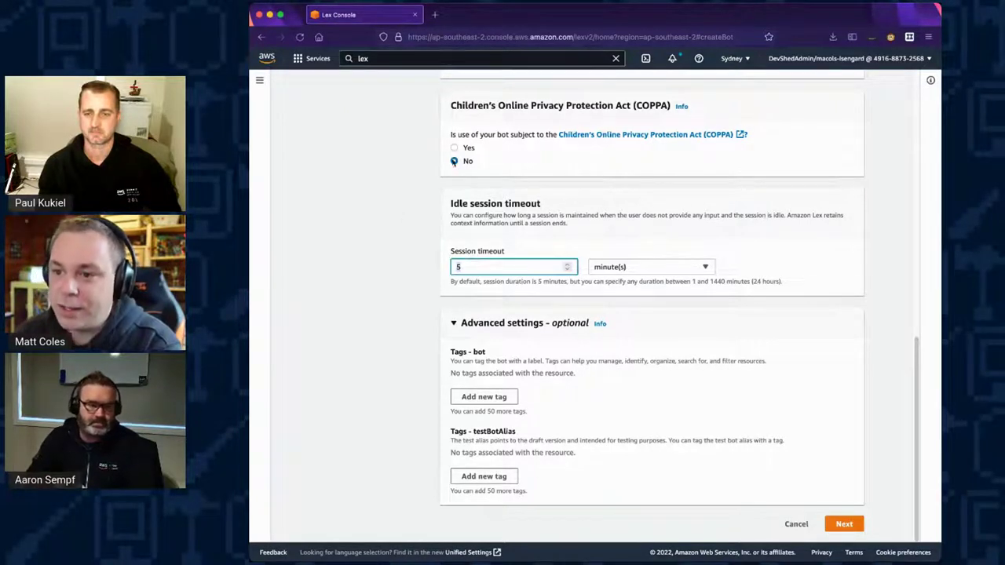
drag(454, 202, 560, 226)
click(608, 234)
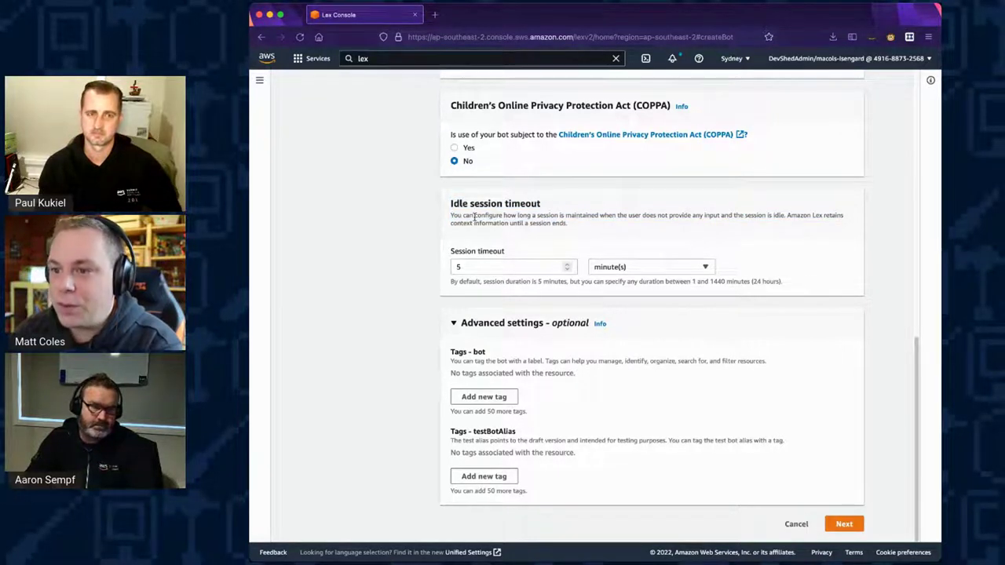
drag(474, 217, 524, 222)
click(524, 223)
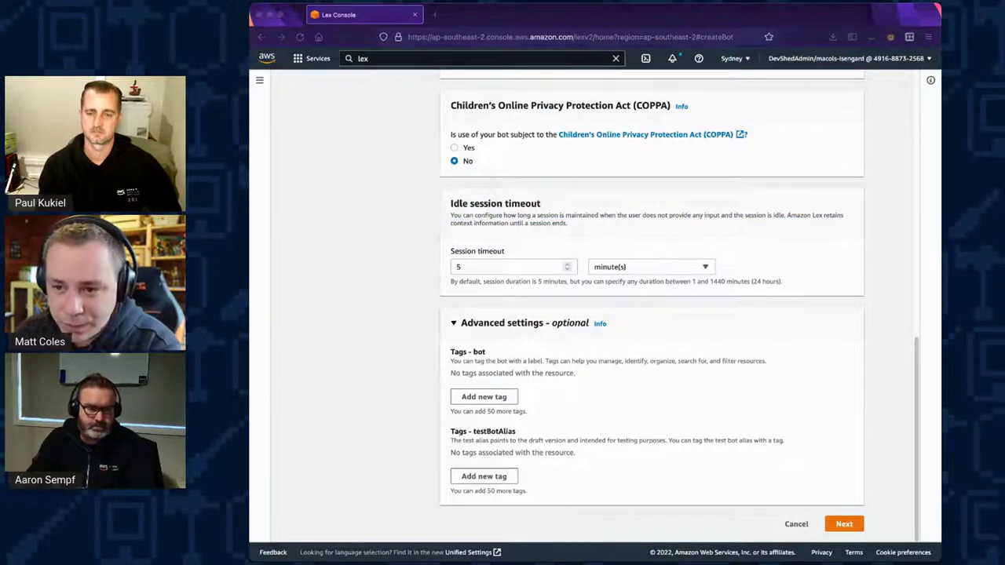
click(351, 393)
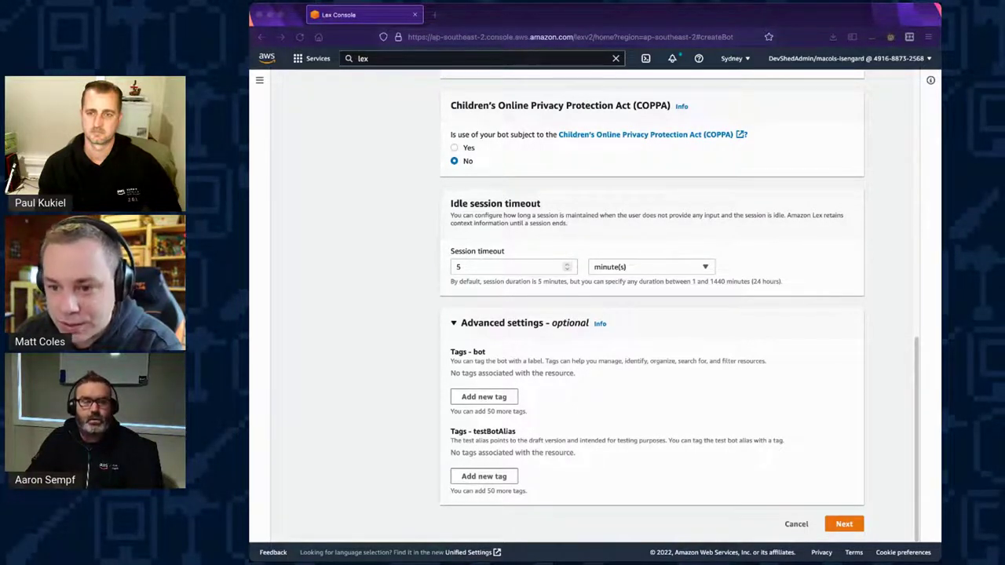
click(281, 279)
click(609, 269)
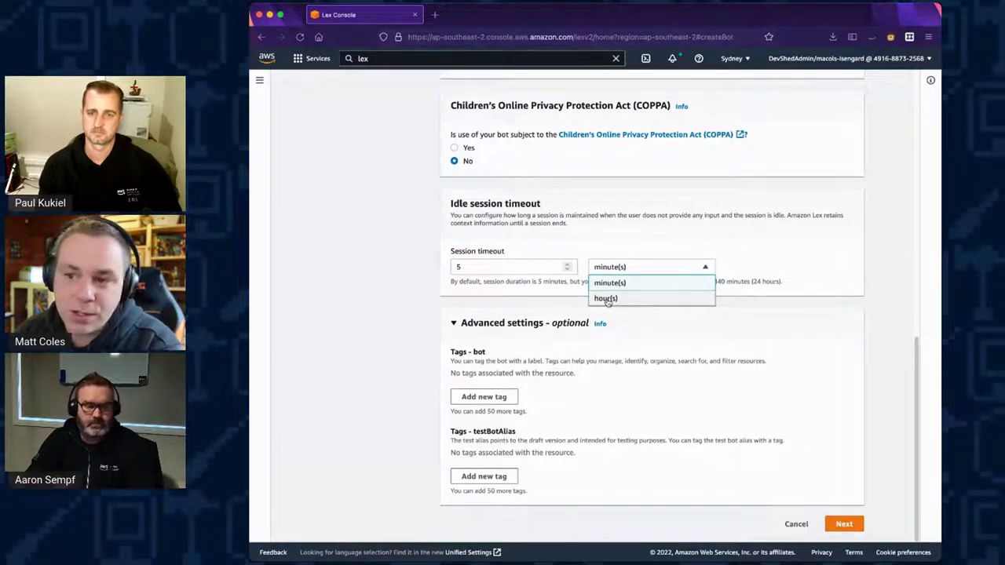
click(563, 282)
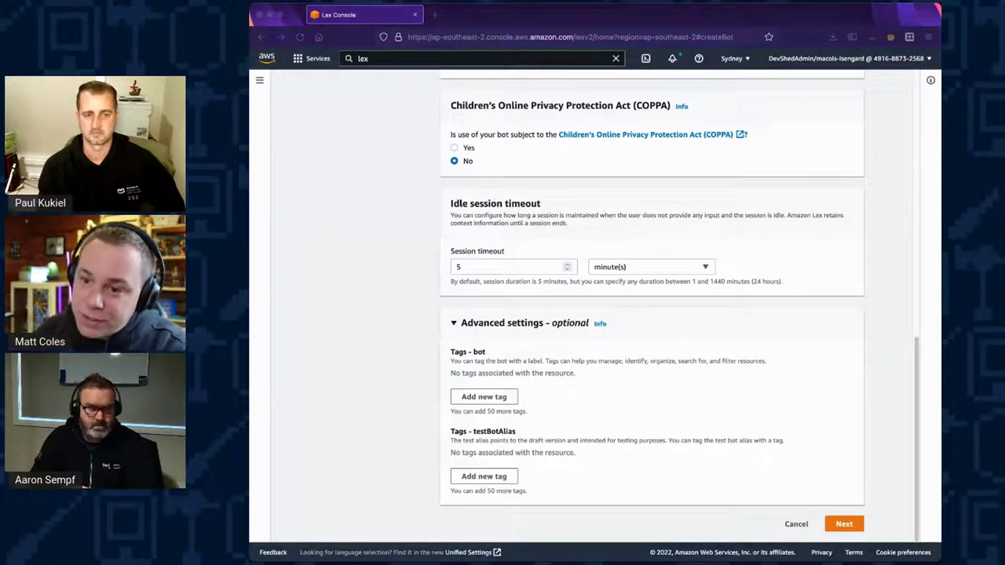
Accept the bot settings, continue to adding languages and choose English (US) as the bot's language.
click(276, 343)
click(846, 526)
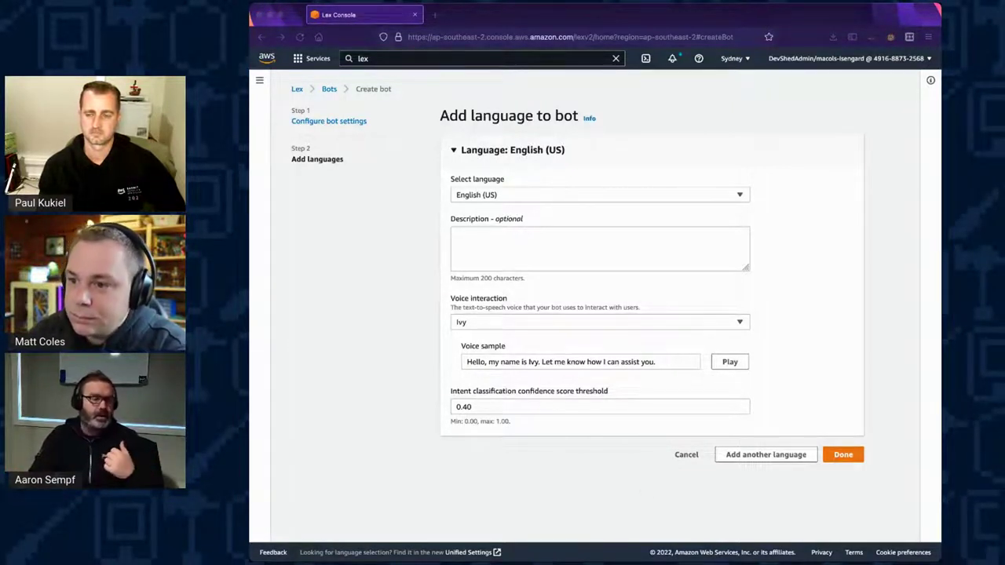
click(524, 193)
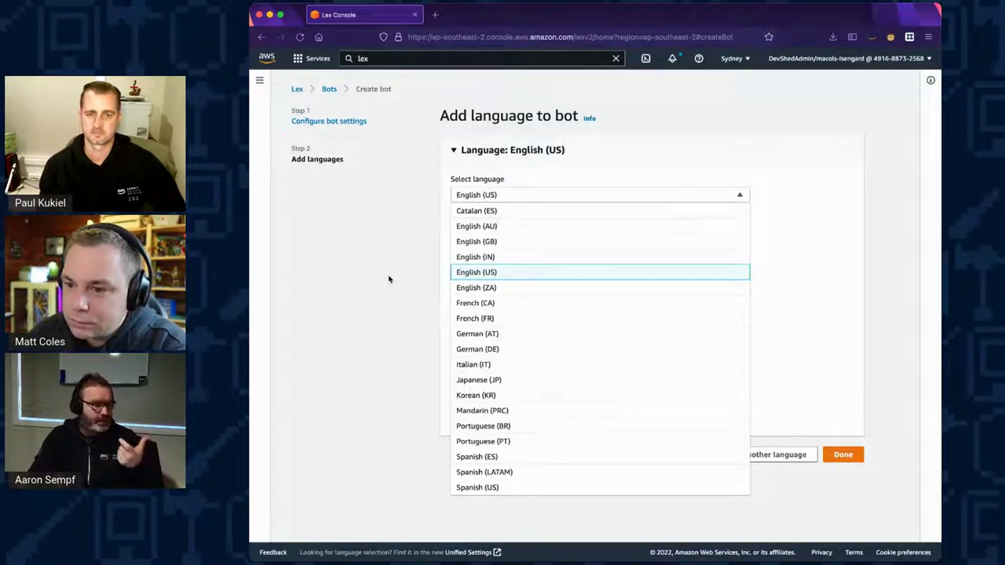
click(410, 417)
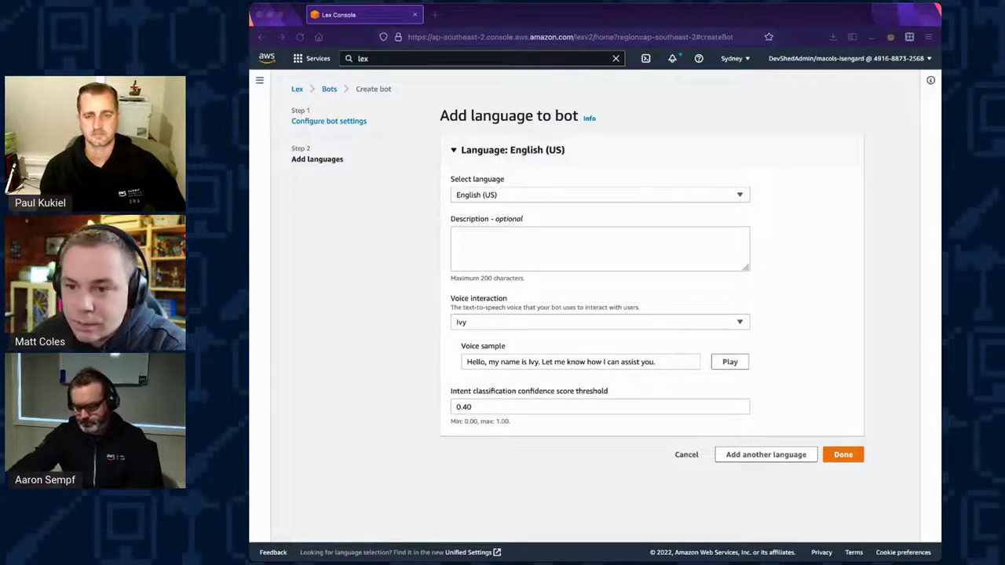
click(495, 199)
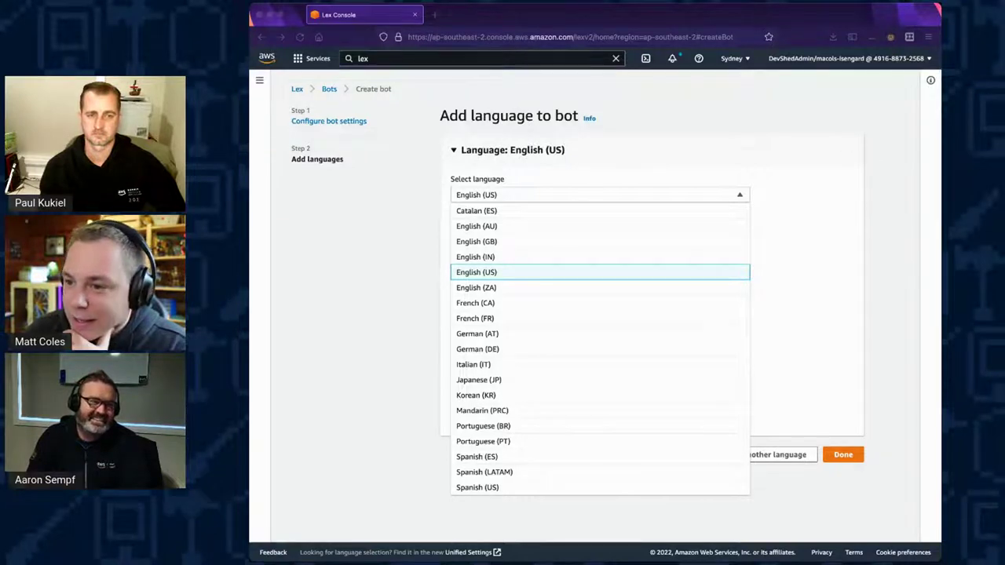
key(super+Tab)
click(476, 272)
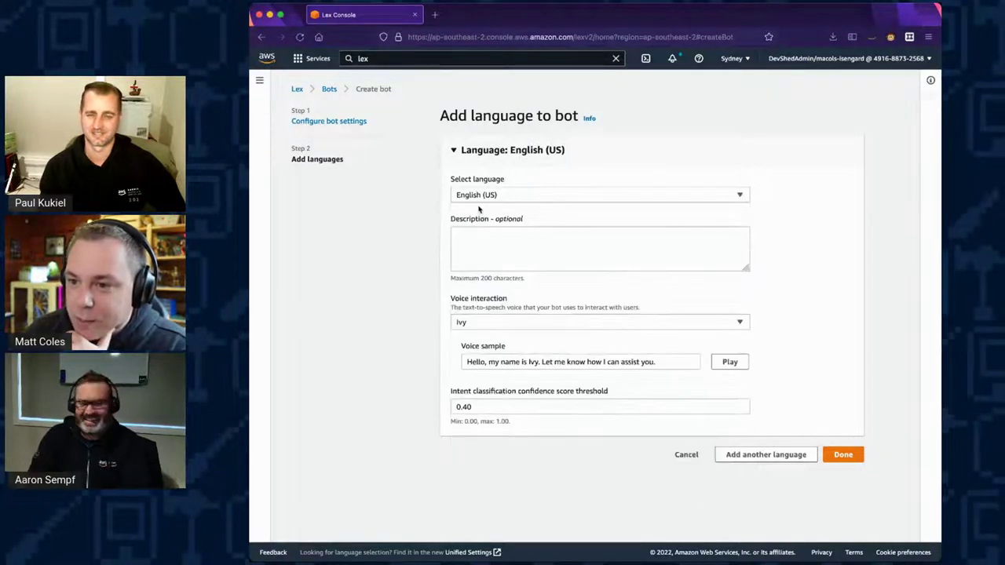
Set the bot's voice interaction to the neural text-to-speech voice Matthew.
click(498, 323)
scroll(522, 256, down, 4)
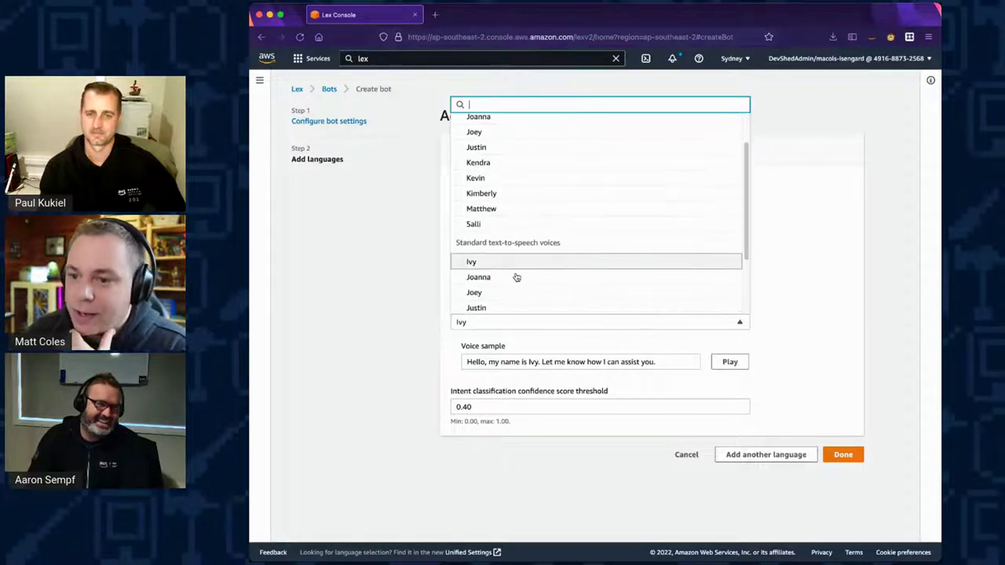
scroll(524, 259, up, 5)
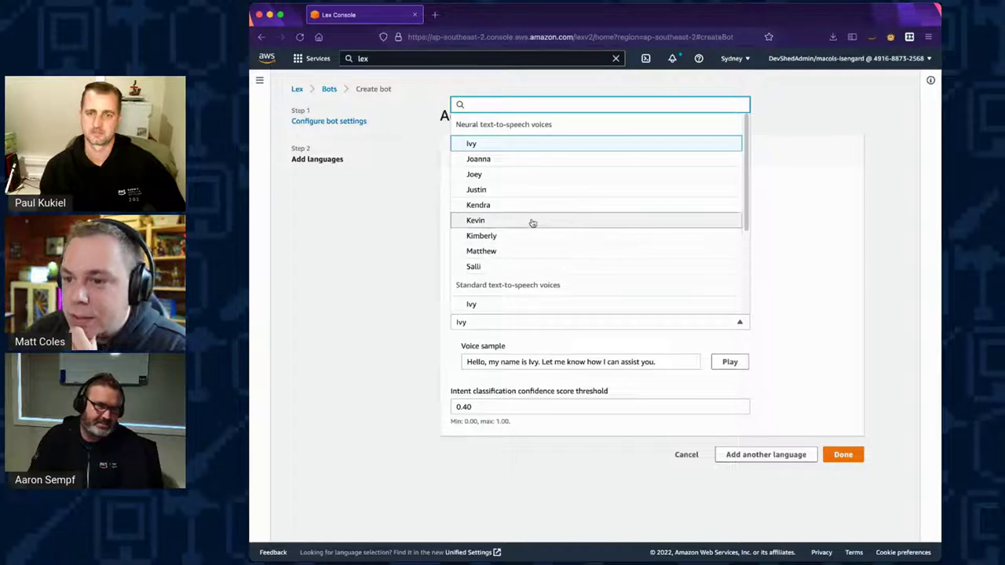
click(524, 251)
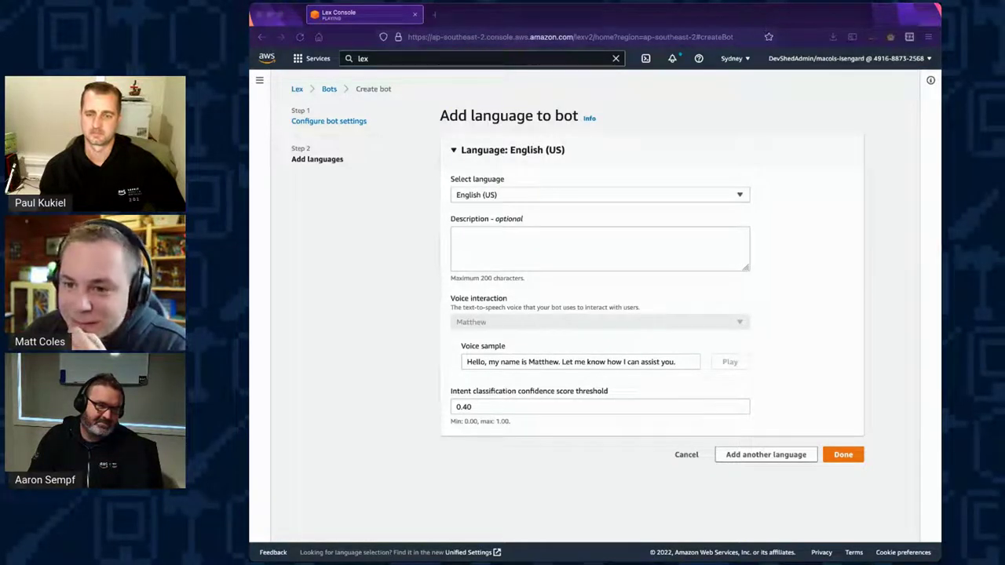
click(265, 423)
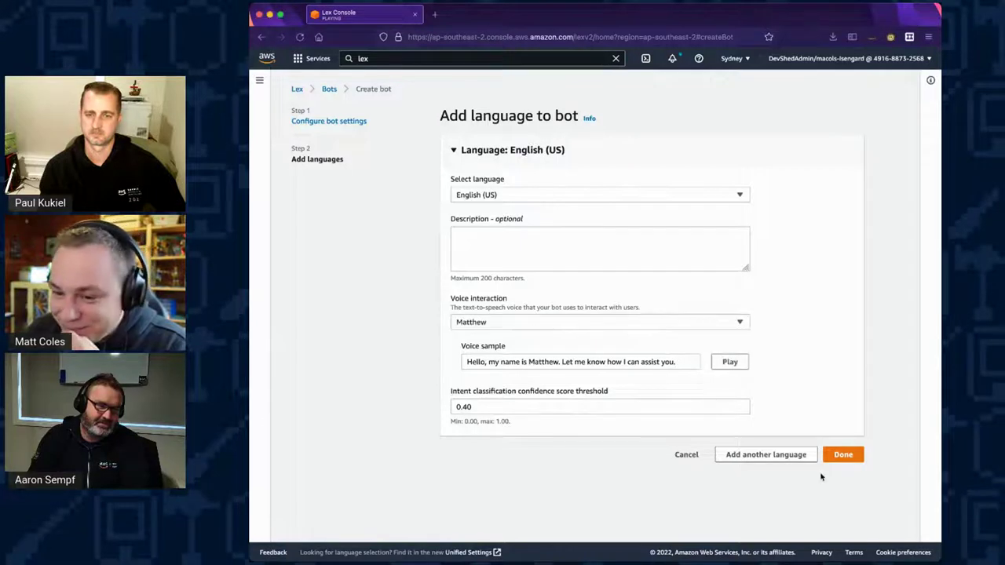
Keep the intent classification confidence score threshold at 0.40 and finish creating the bot.
click(582, 411)
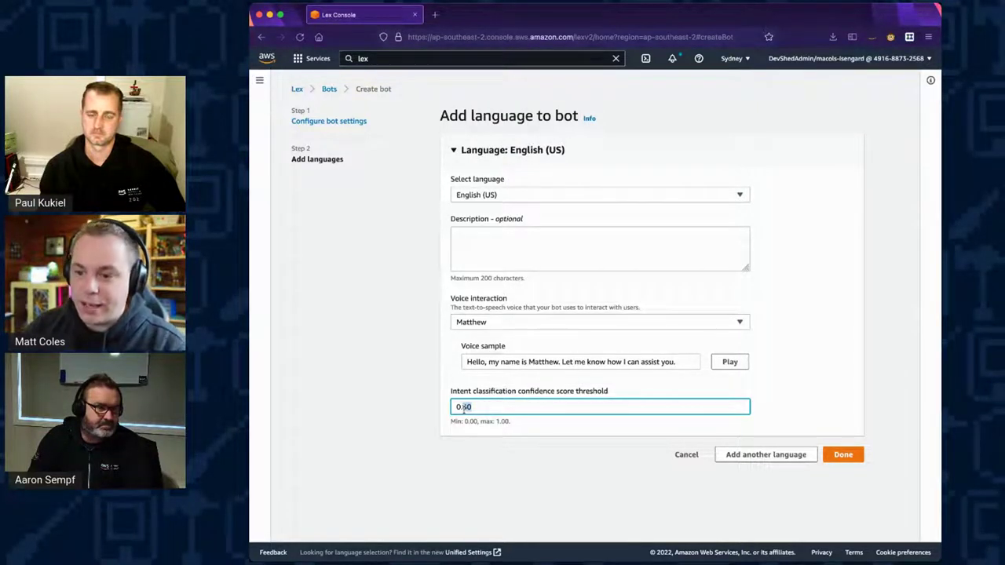
key(super+Tab)
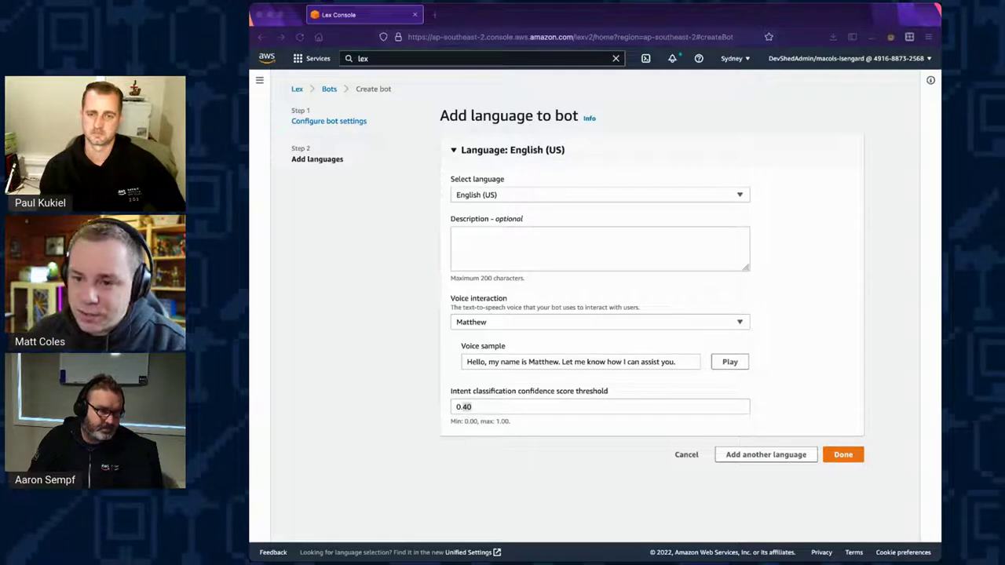
click(479, 404)
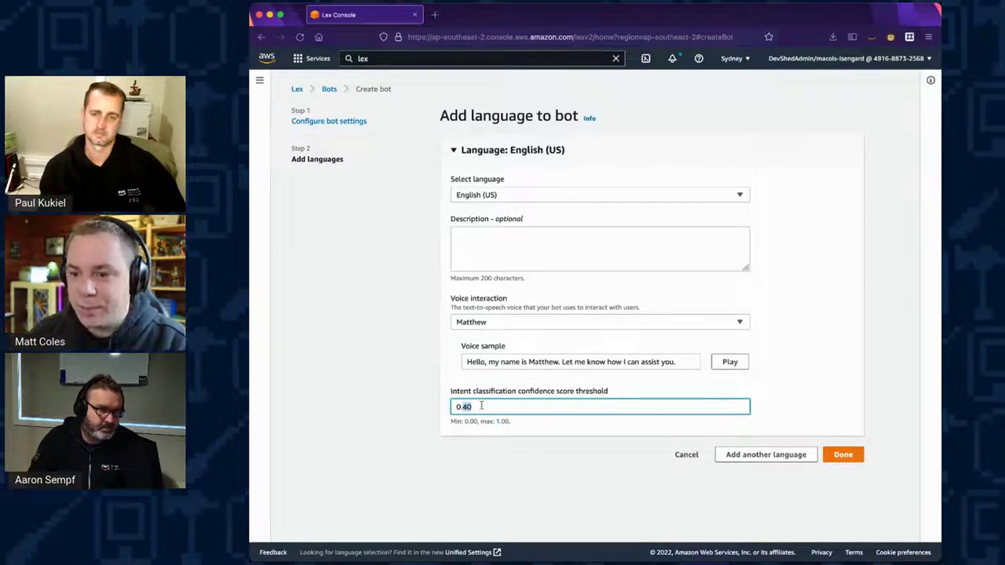
key(super+Tab)
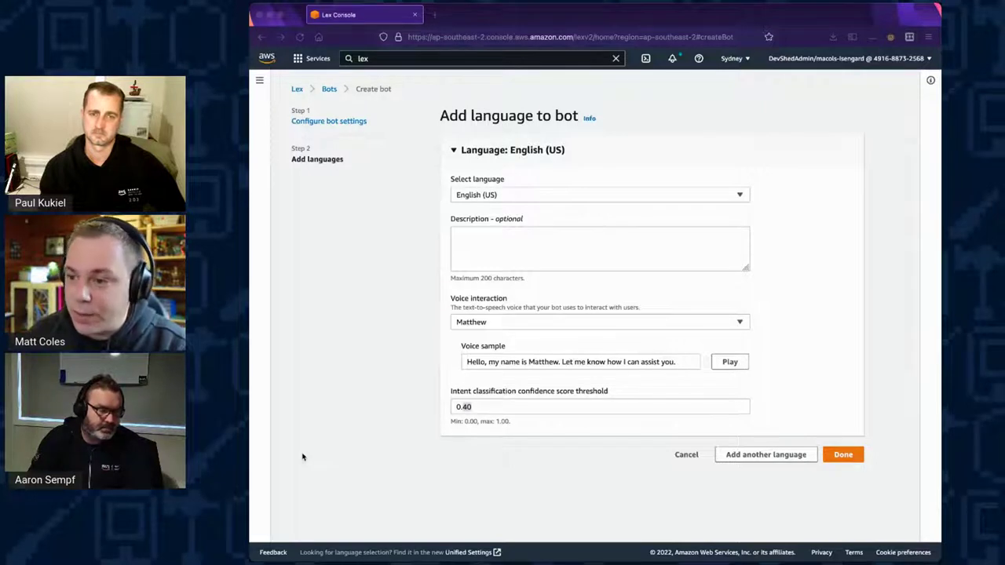
key(super+Tab)
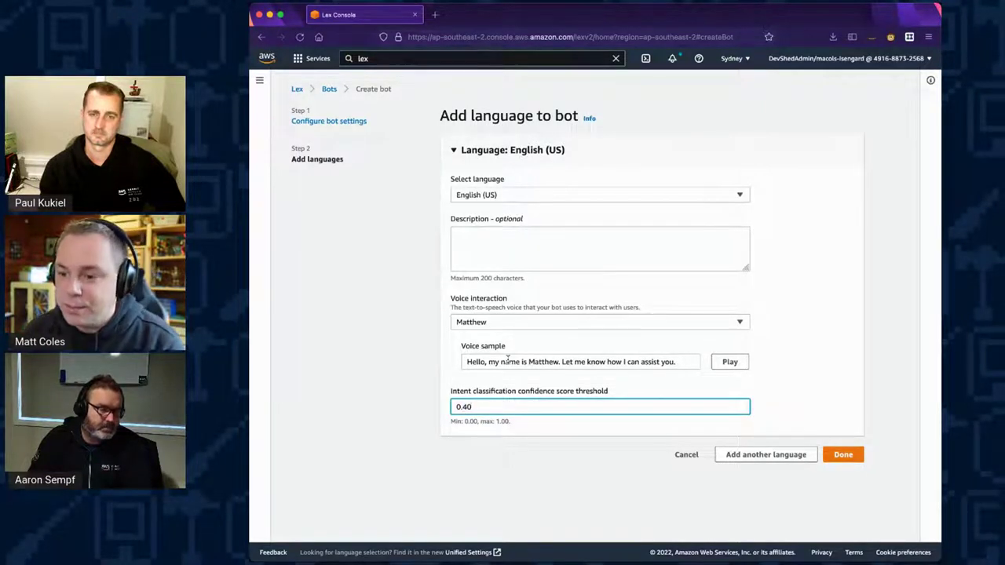
click(842, 459)
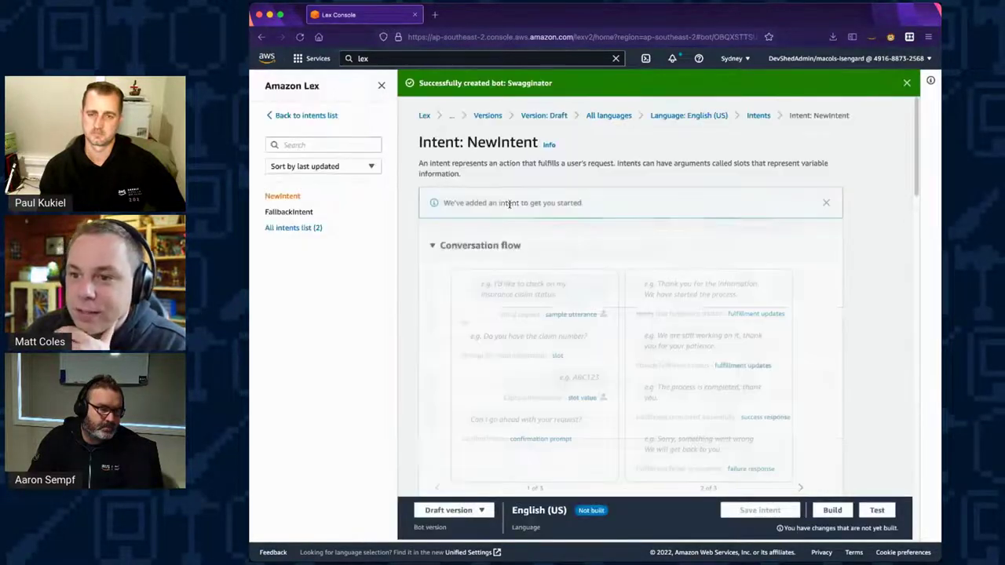
Rename the starter intent to Greeting and give it the description "Say hi to the user".
scroll(509, 204, down, 2)
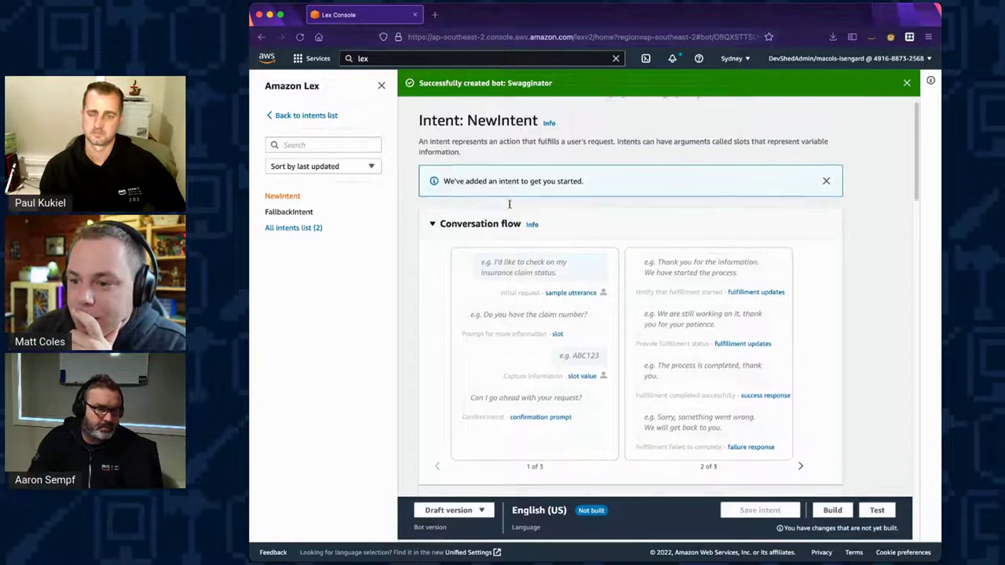
scroll(509, 208, down, 1)
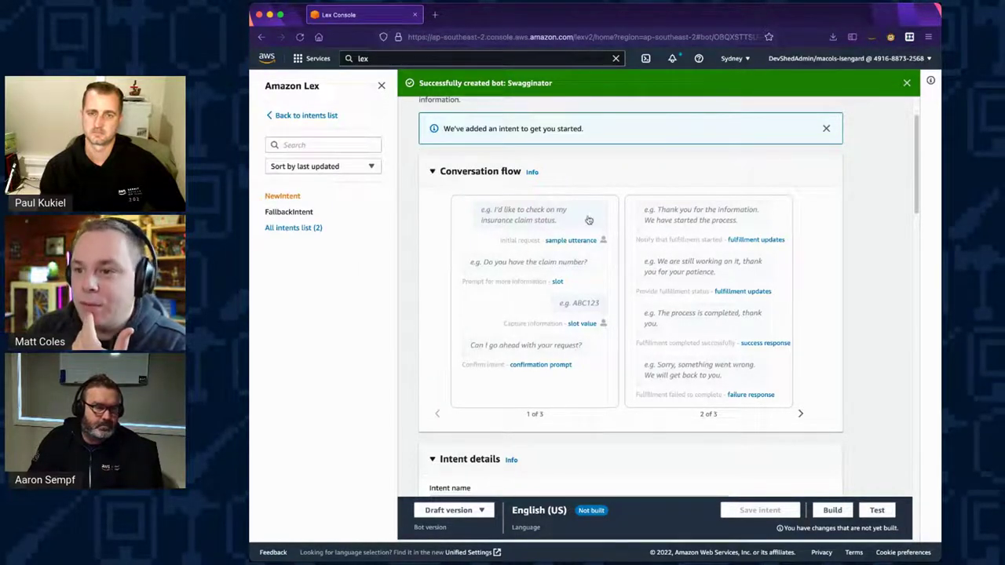
scroll(589, 224, up, 3)
scroll(589, 232, down, 5)
scroll(589, 234, down, 3)
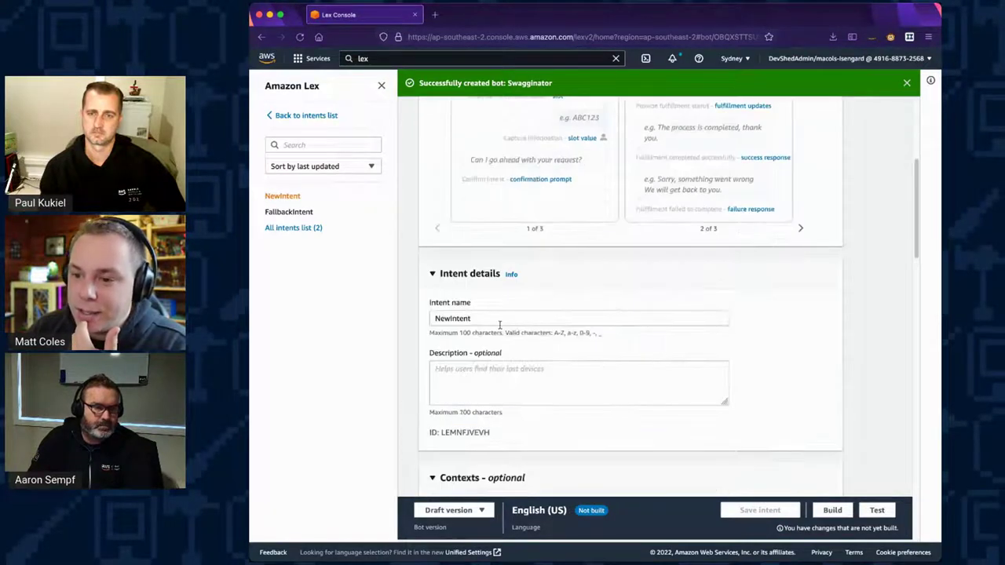
double_click(498, 318)
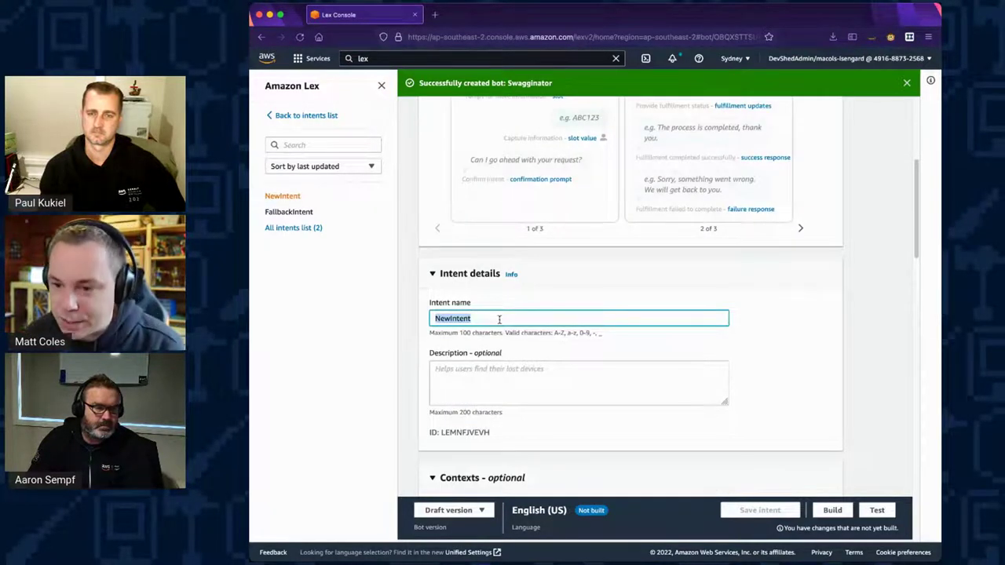
text(Greeting)
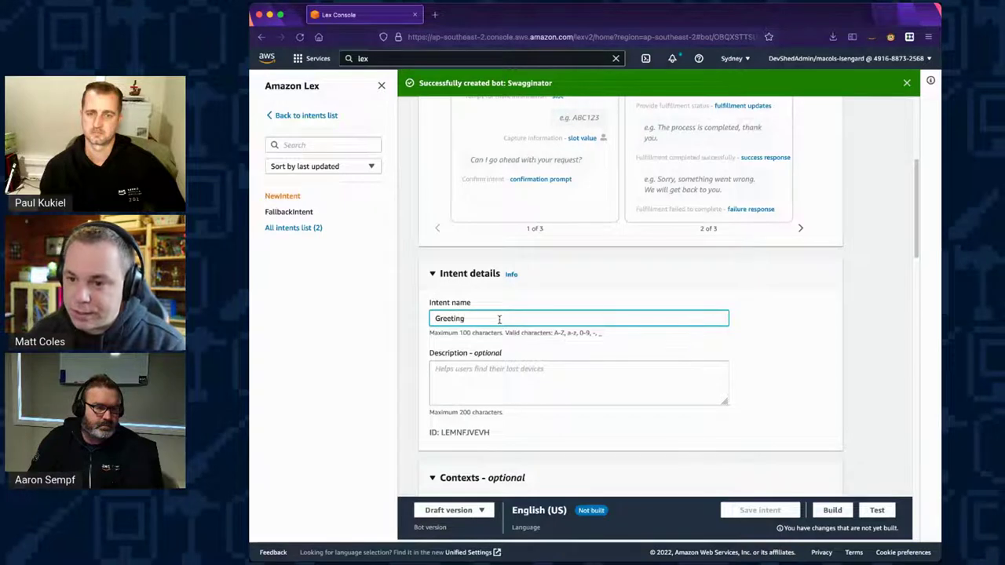
click(494, 383)
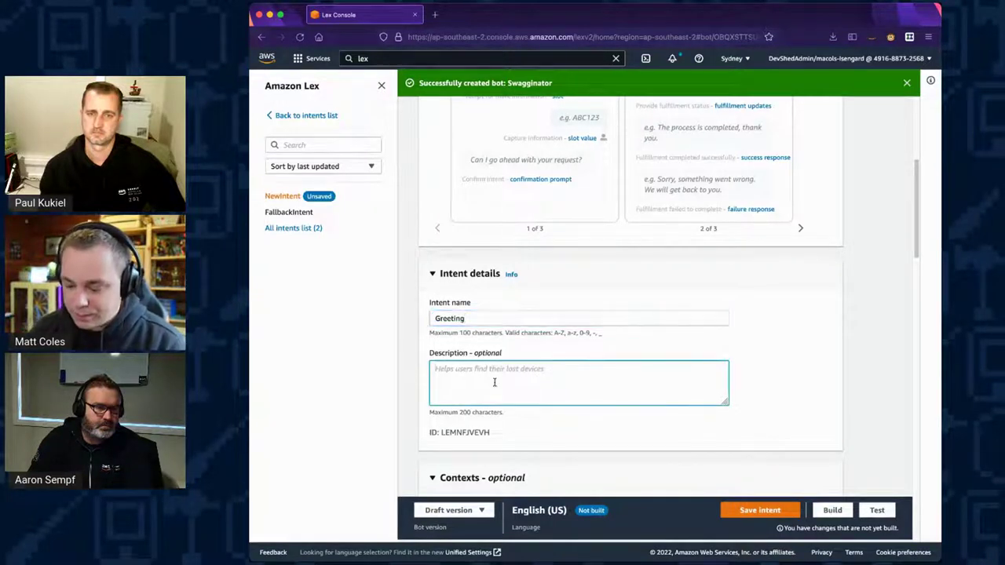
text(Say hi to the user)
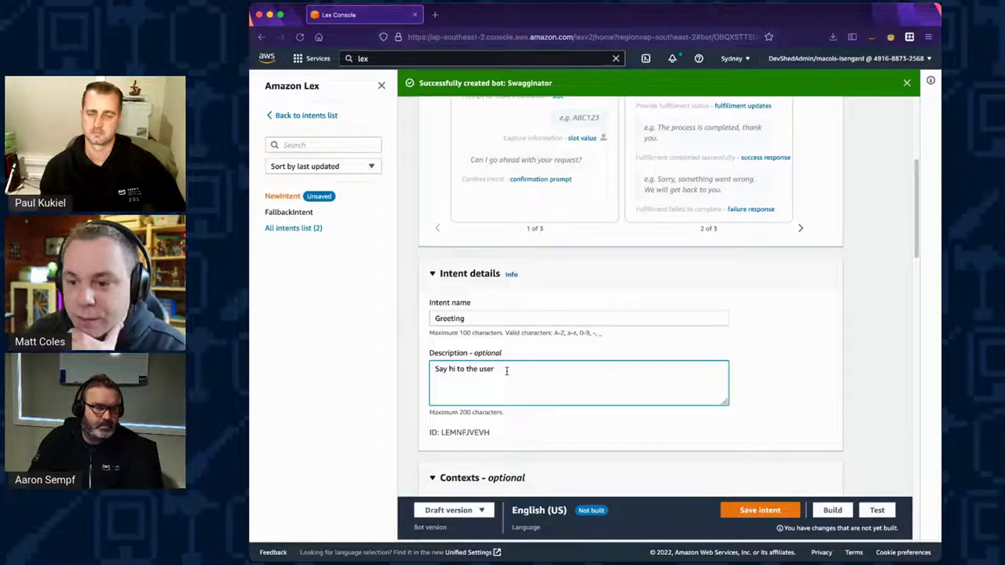
Leave the intent's contexts empty and add "hi" as its first sample utterance.
scroll(506, 371, down, 3)
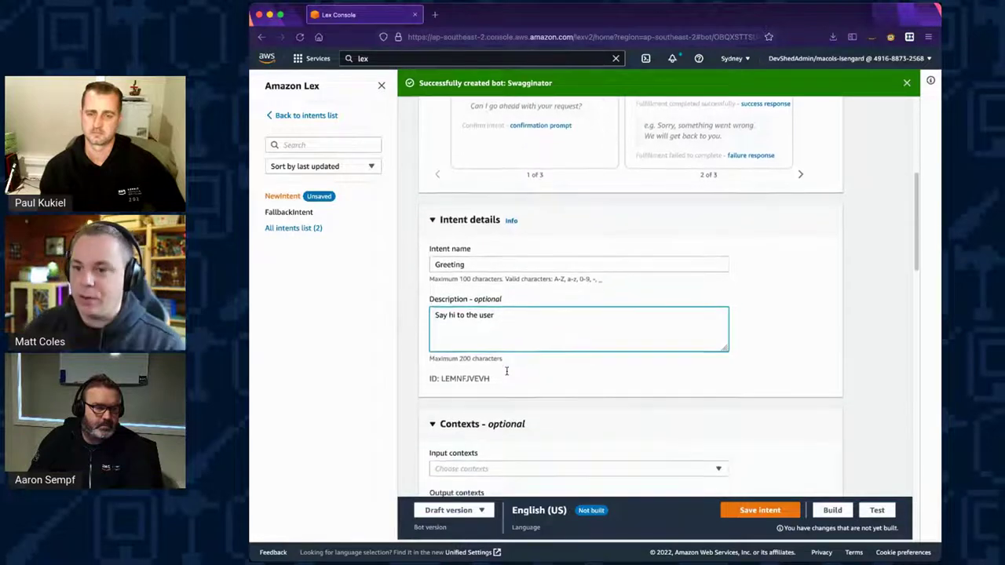
scroll(507, 376, down, 1)
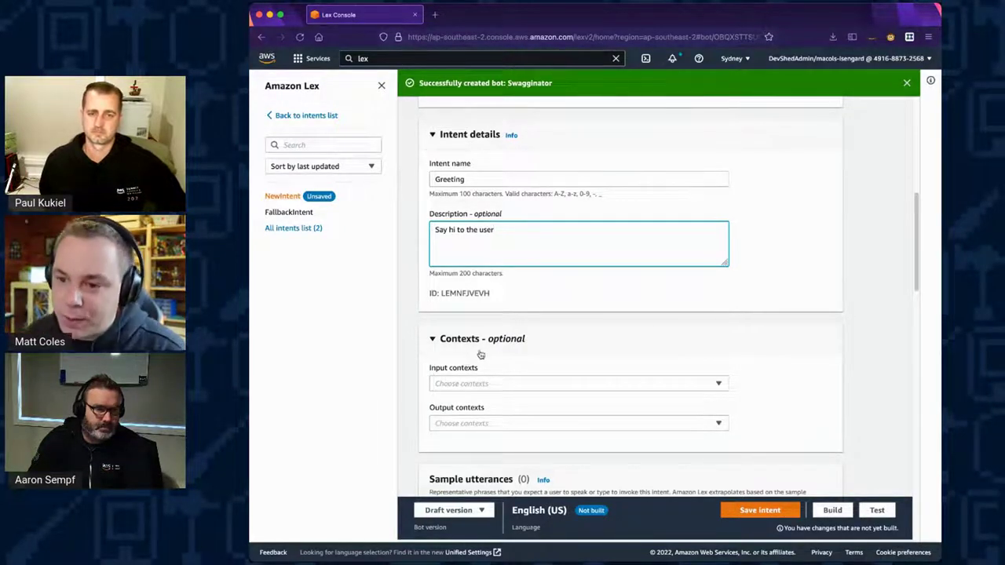
scroll(481, 355, down, 2)
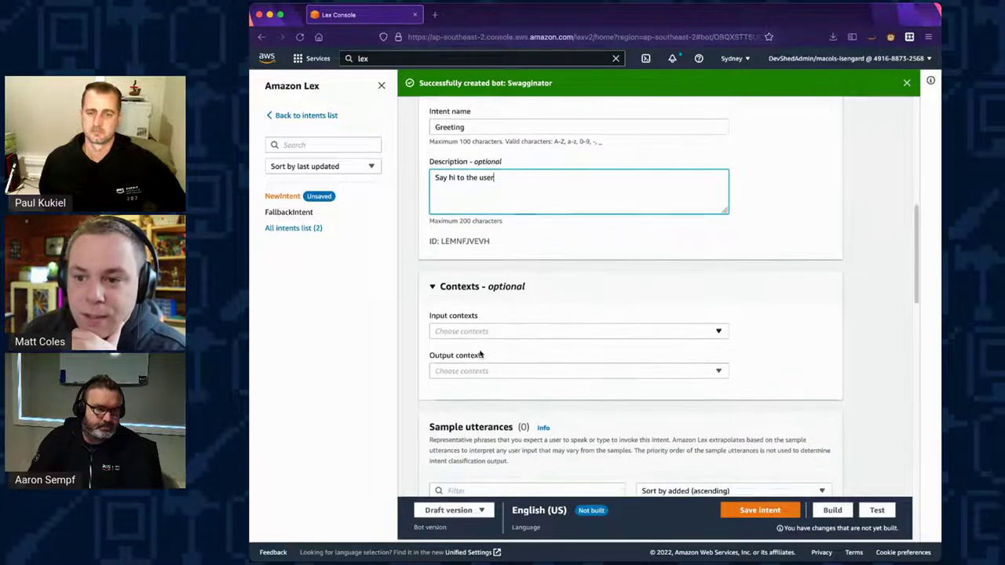
scroll(481, 352, down, 1)
scroll(481, 354, down, 1)
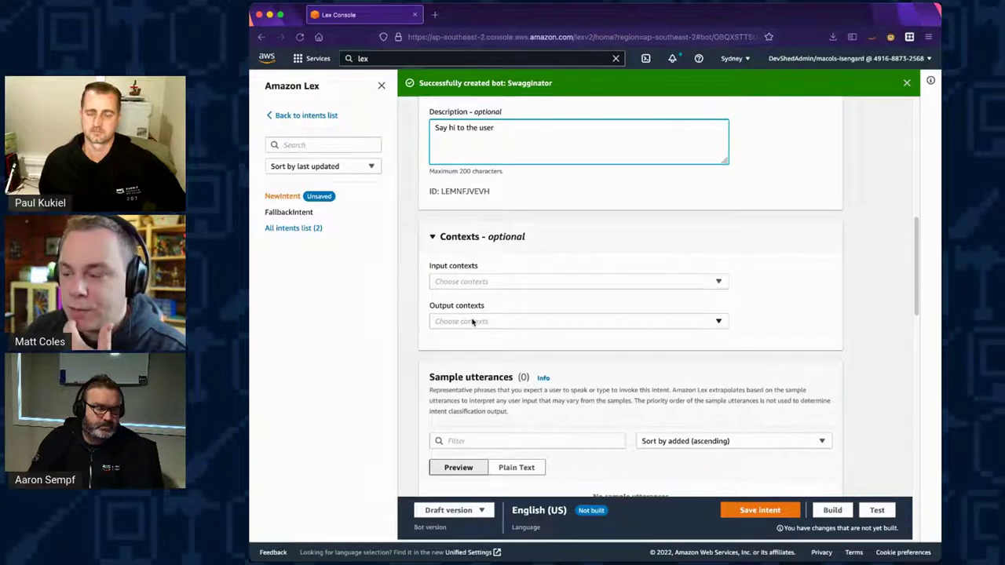
key(super+Tab)
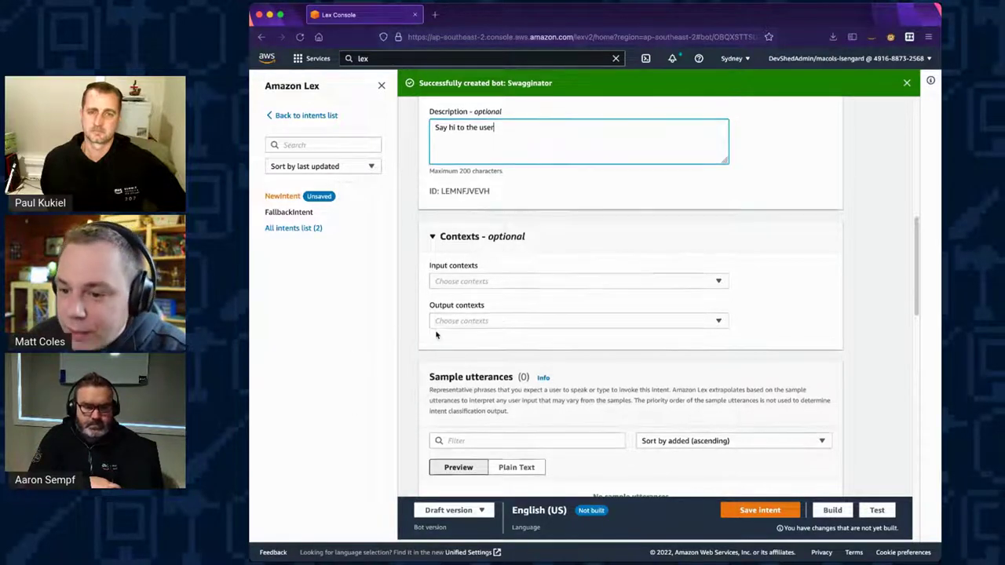
scroll(433, 339, down, 2)
scroll(483, 332, down, 2)
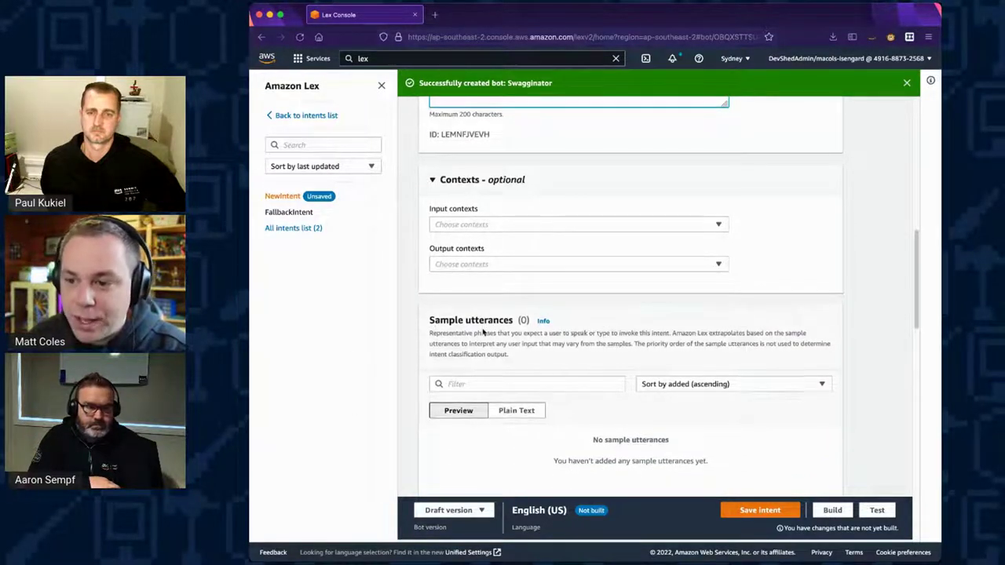
scroll(494, 389, down, 3)
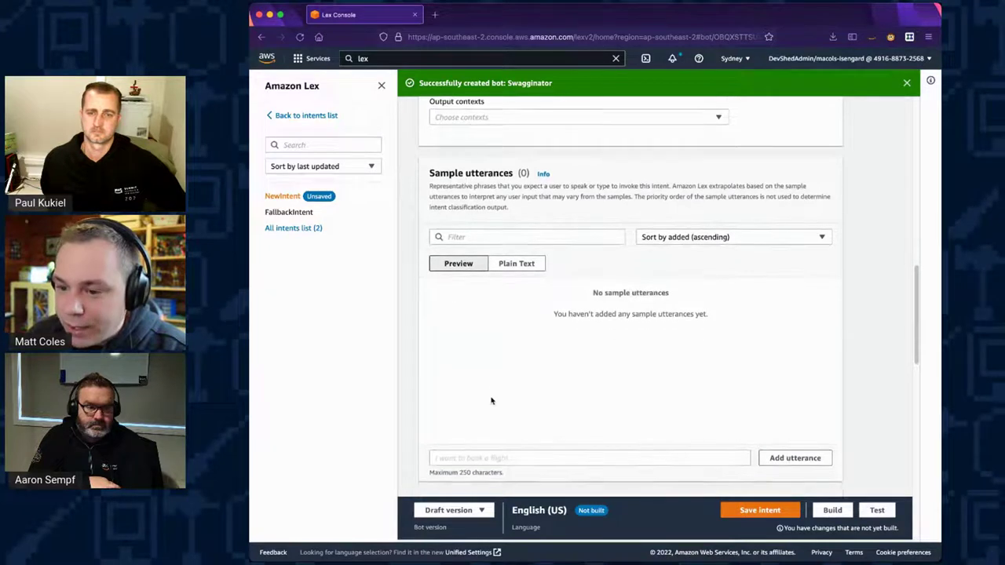
click(475, 457)
text(hi)
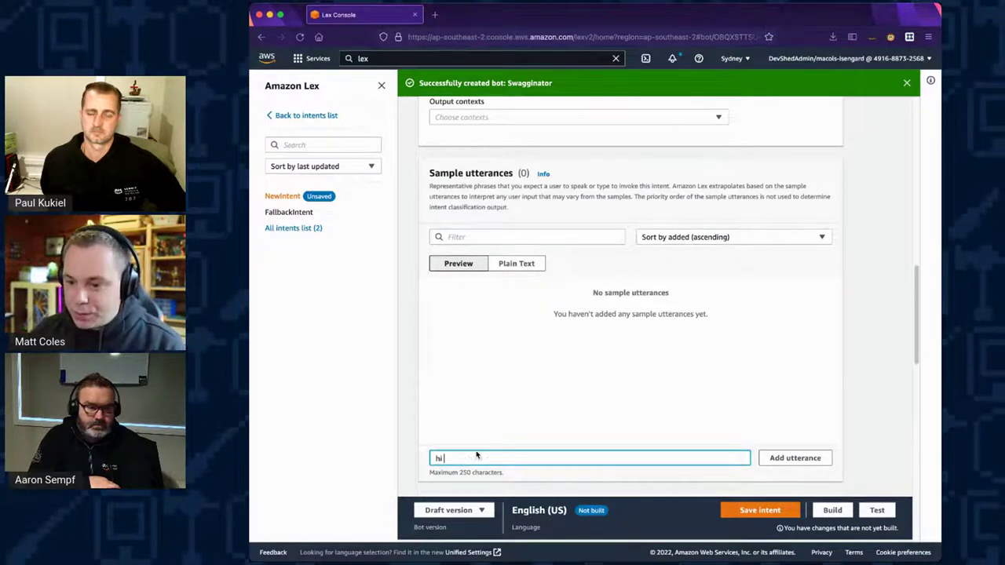
click(823, 462)
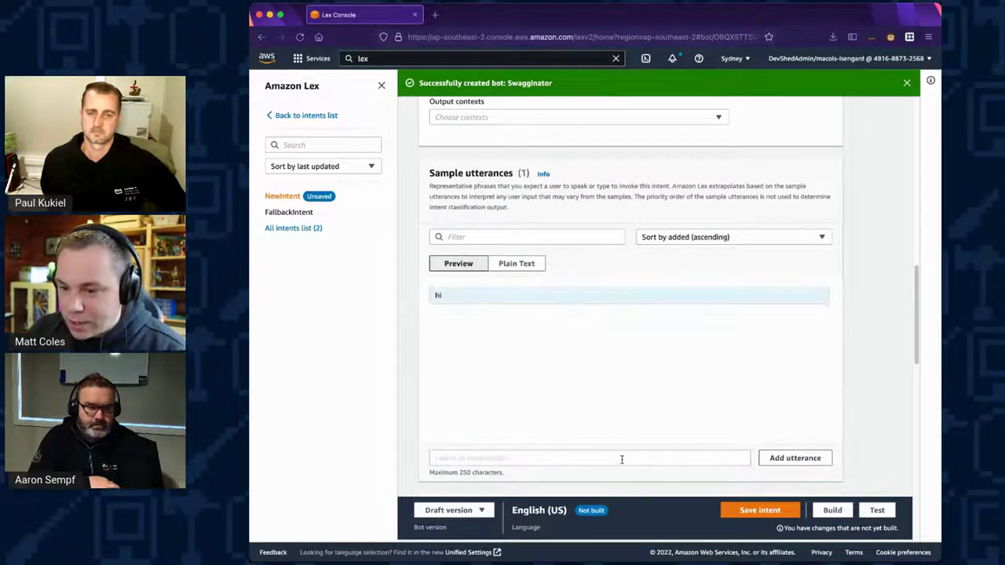
Add "ho" and "howdy" to the Greeting intent's sample utterances.
click(621, 459)
text(ho)
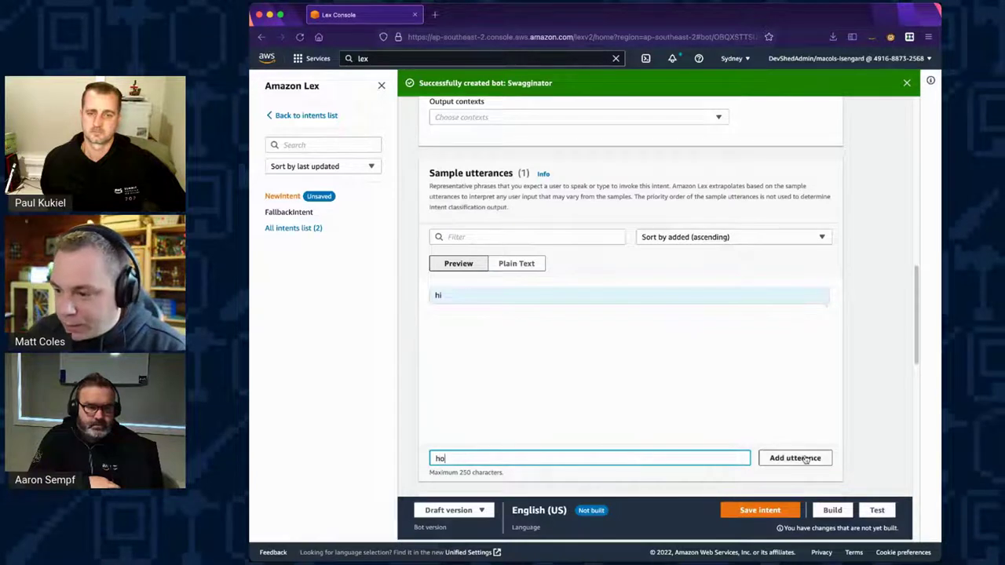
click(794, 459)
click(616, 461)
text(h)
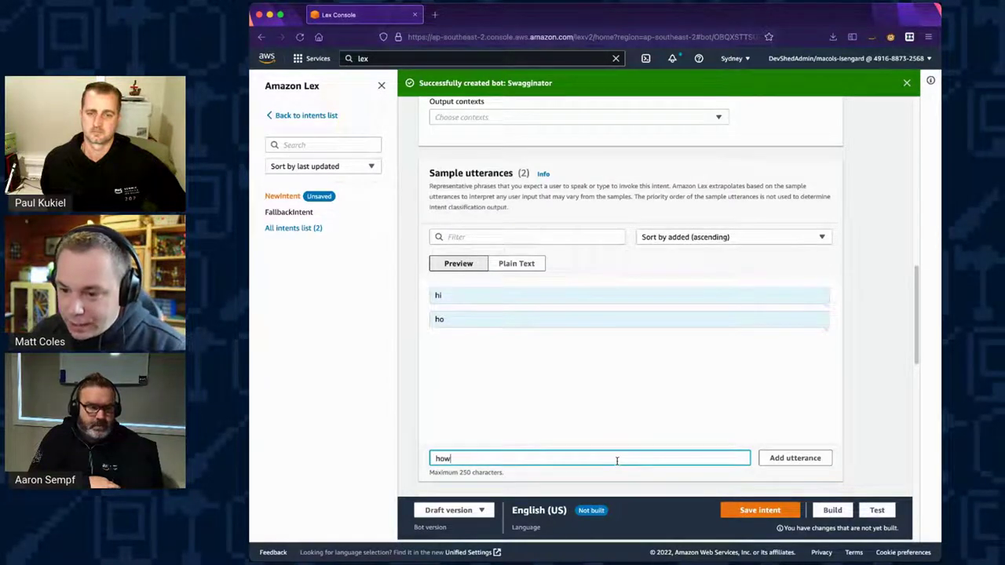
click(794, 458)
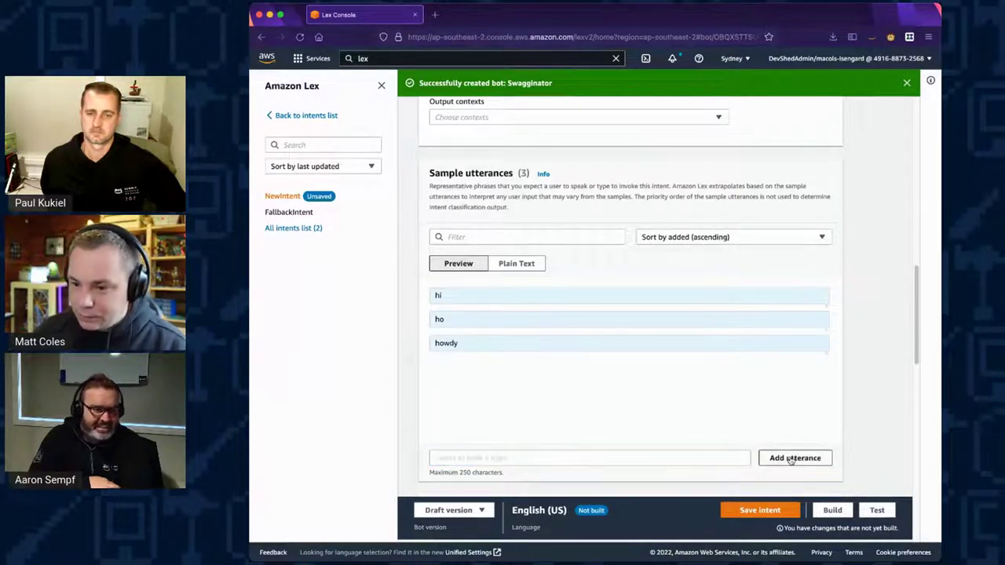
Add the sample utterances "hery" and "hey" to the Greeting intent.
click(659, 458)
text(hery)
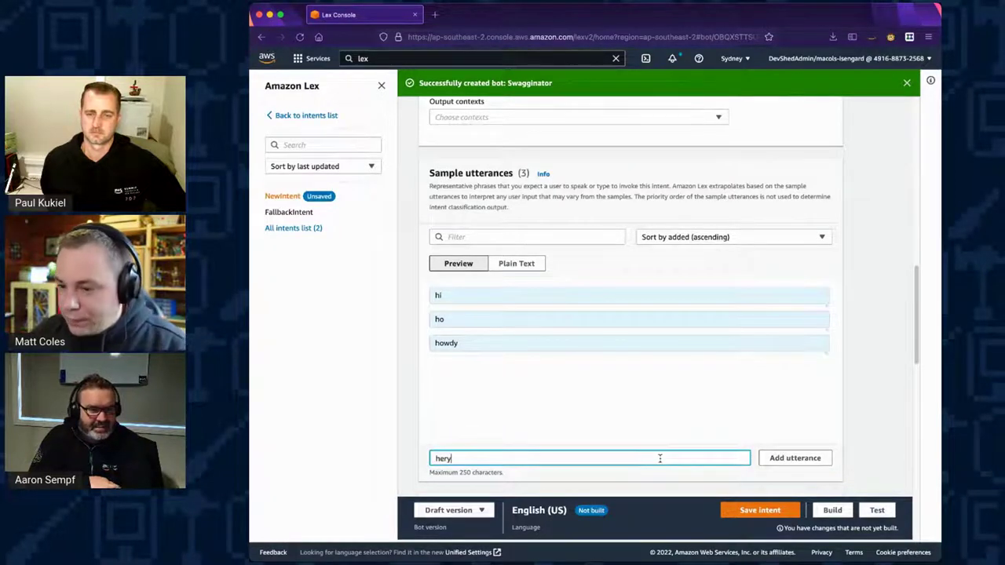
click(794, 458)
click(662, 457)
text(hey)
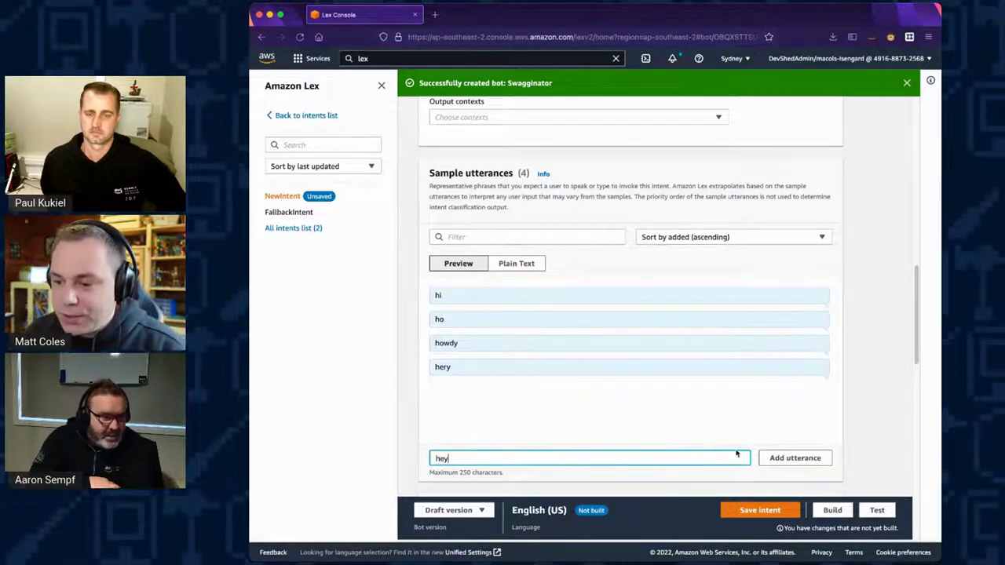
click(777, 457)
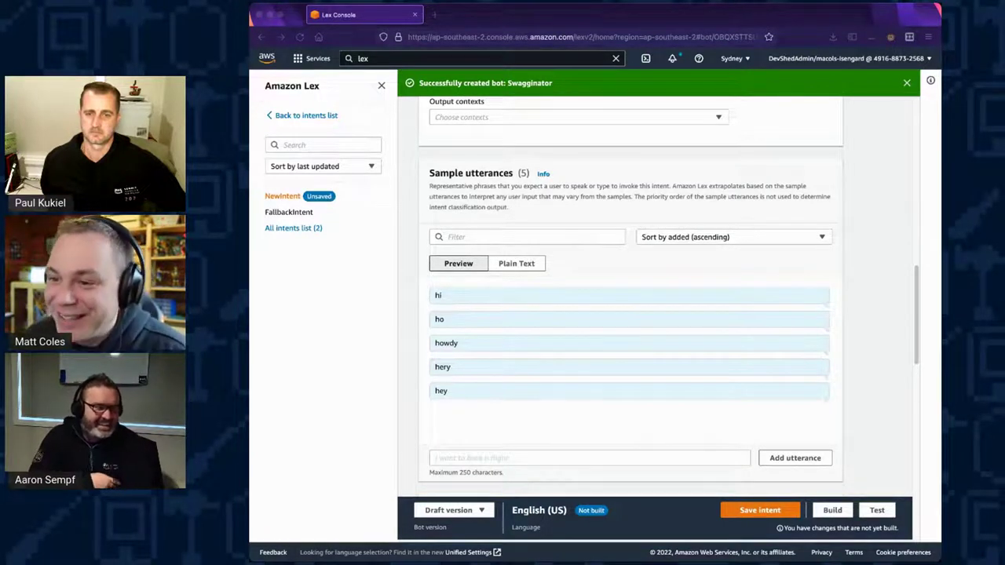
Add the longer greetings "hi there" and "hows it going?" as sample utterances.
mouse_move(428, 295)
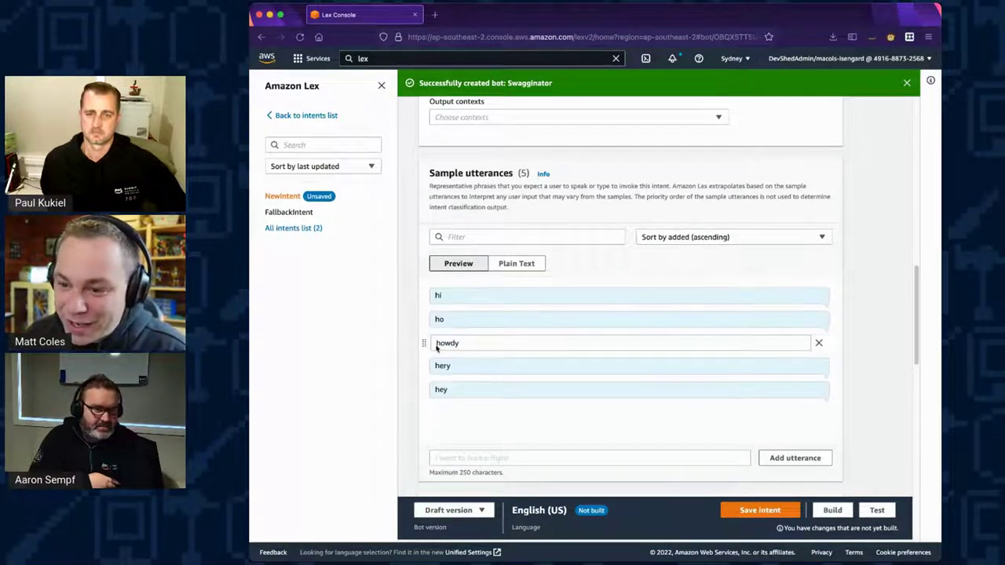
click(438, 456)
text(Hi there)
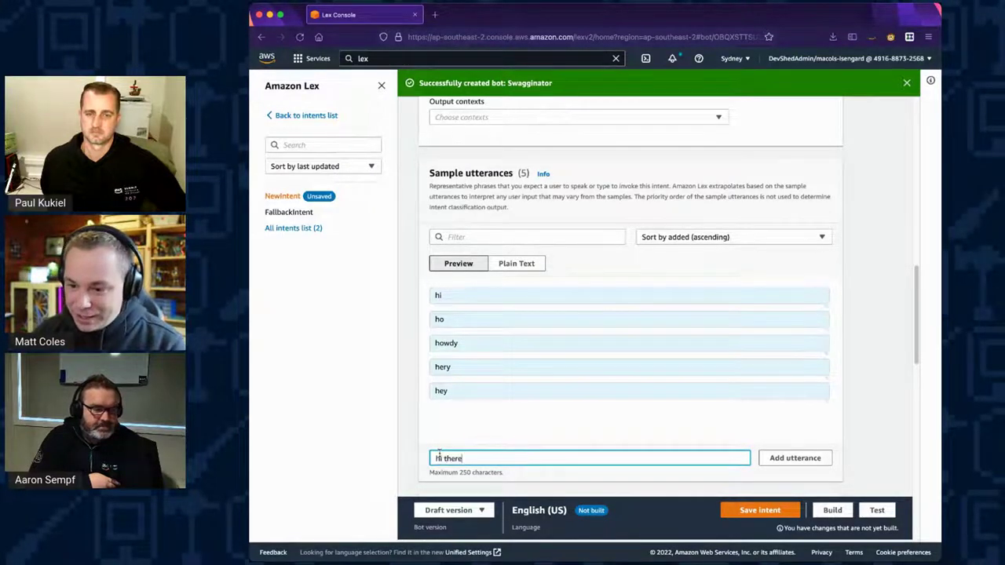
click(784, 457)
click(577, 462)
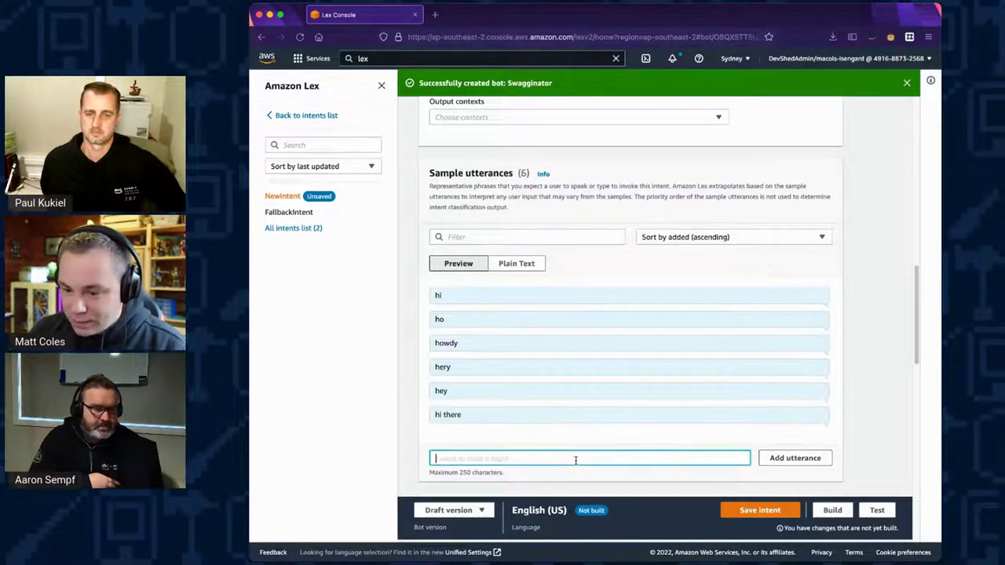
text(hows it going?)
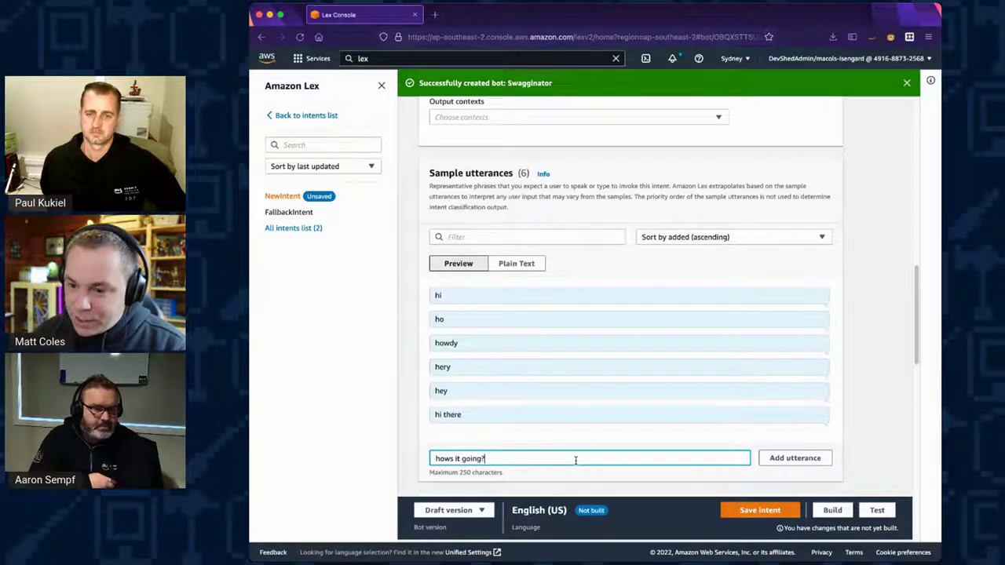
click(794, 457)
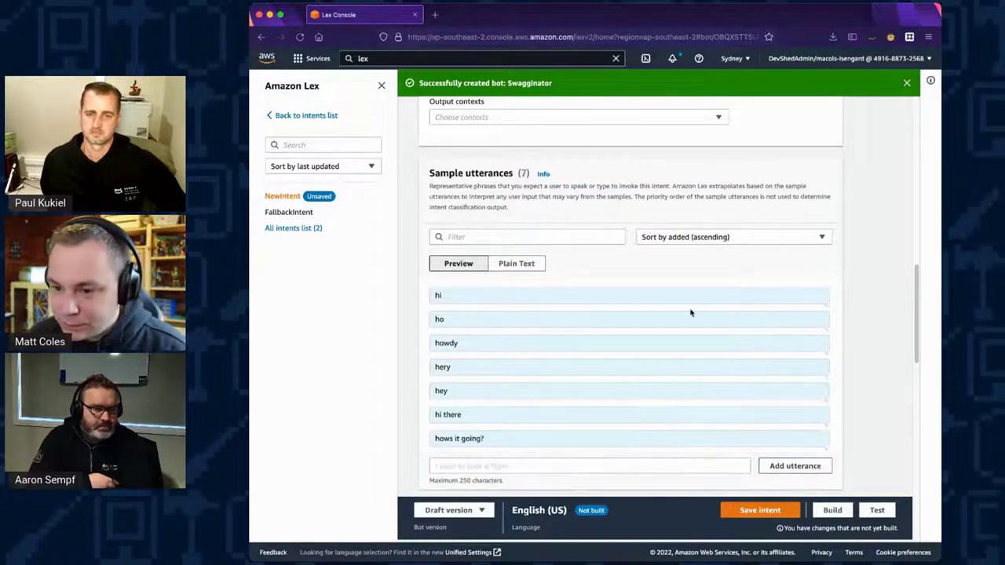
Review the sample utterances and examine the intent's slots, confirmation prompts, fulfillment and closing response settings.
scroll(675, 330, down, 1)
scroll(671, 338, down, 1)
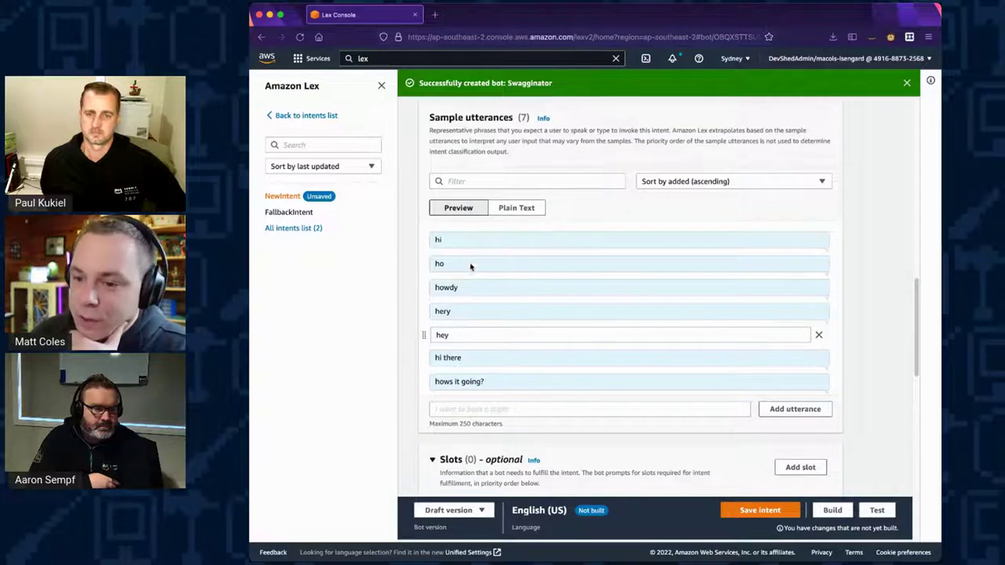
click(434, 364)
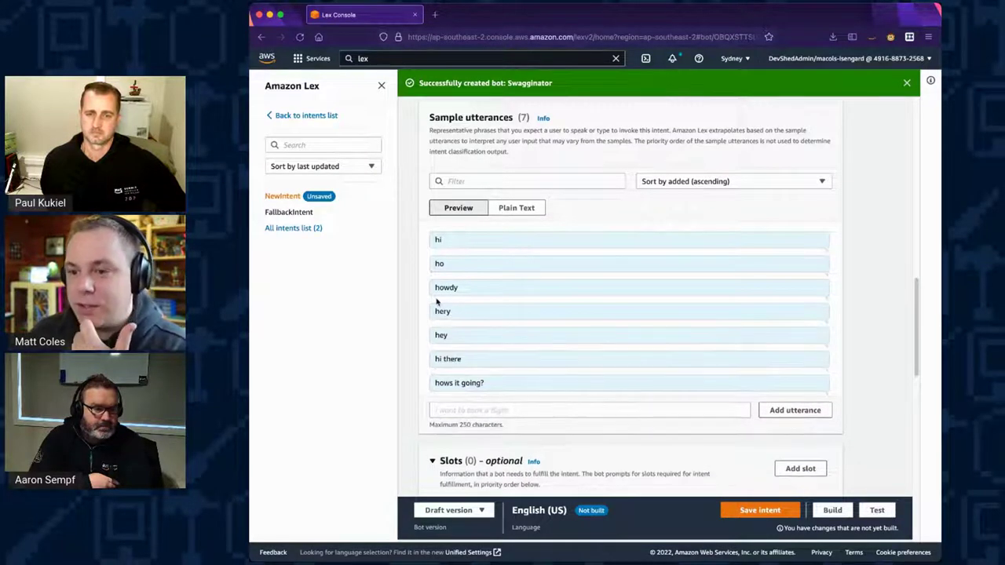
click(440, 242)
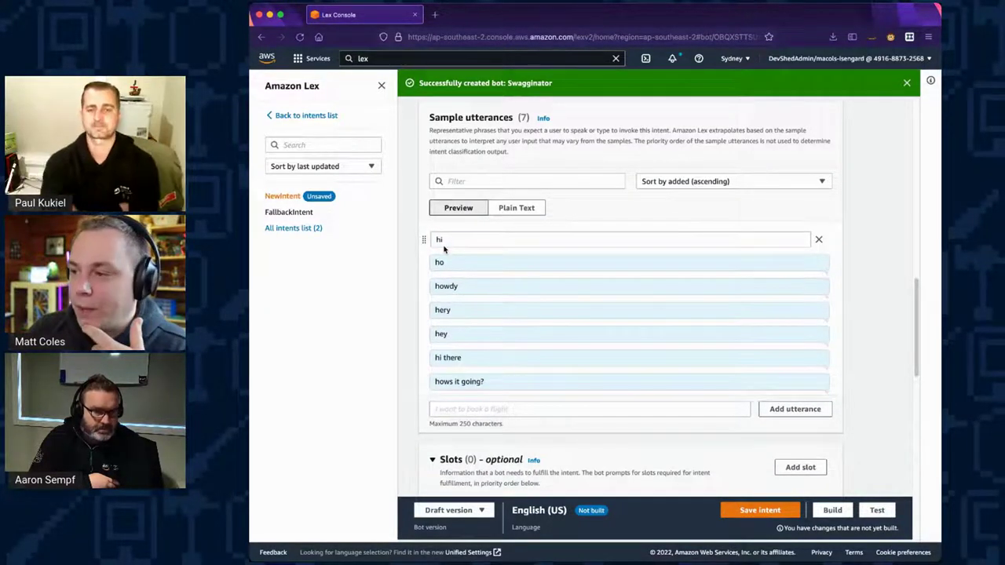
click(511, 408)
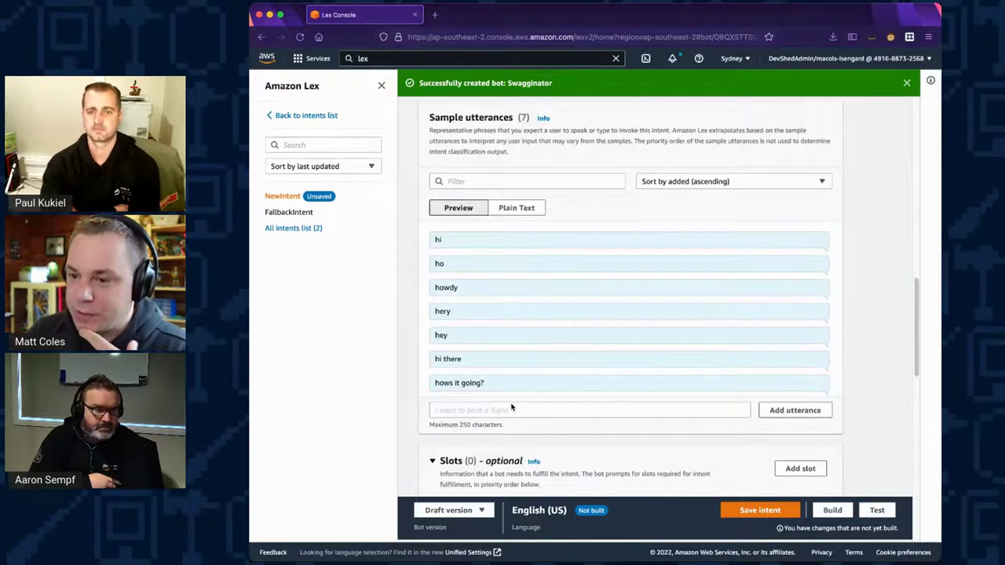
scroll(511, 408, down, 1)
scroll(510, 401, down, 4)
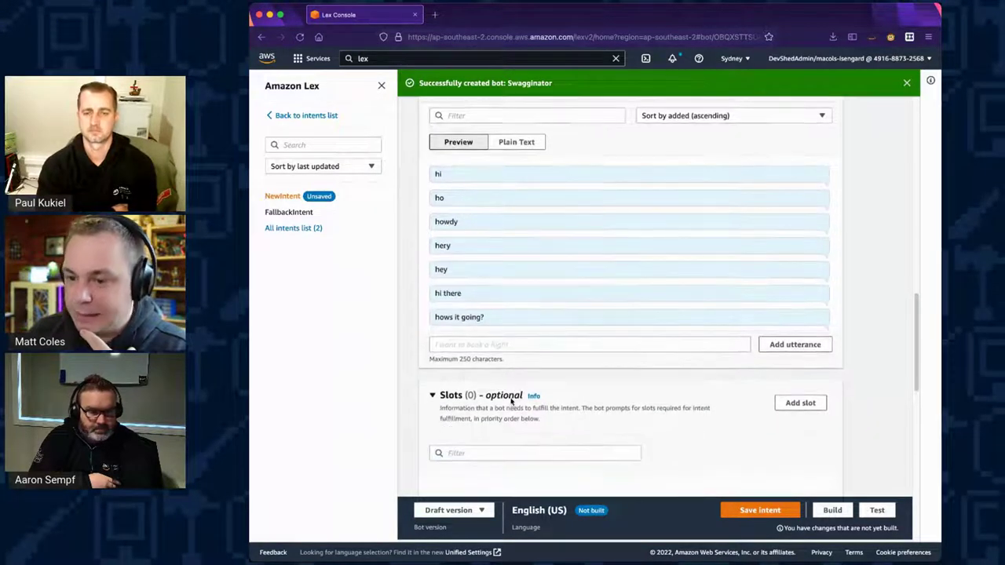
scroll(510, 398, down, 2)
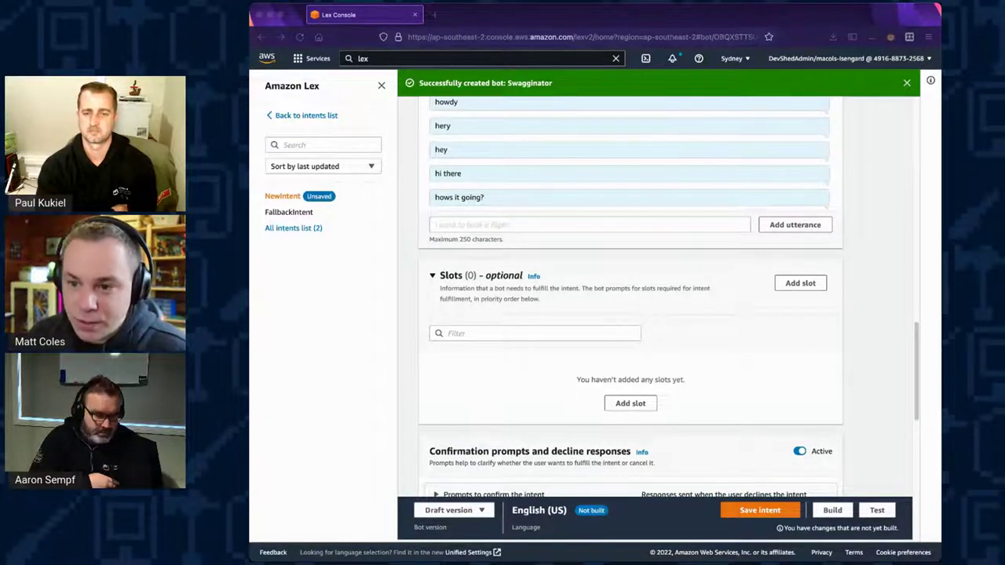
click(315, 302)
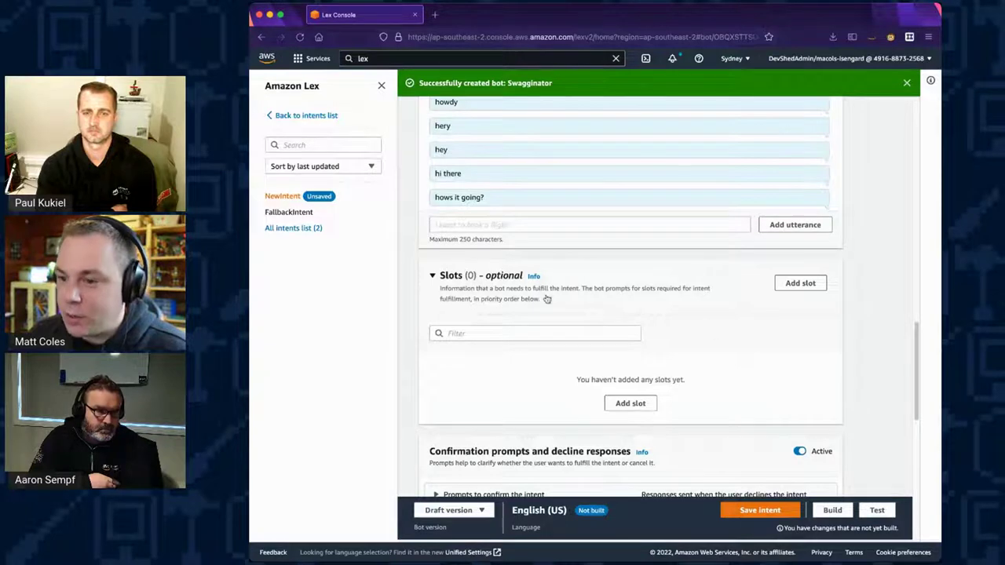
scroll(632, 360, down, 5)
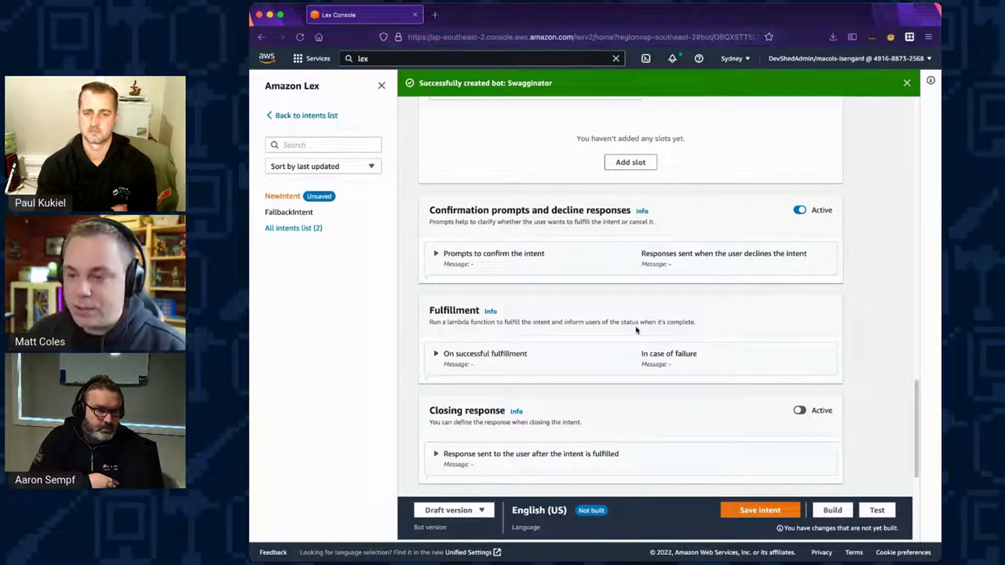
Examine the intent's fulfillment settings, including the messages for successful fulfillment and for failure.
scroll(635, 330, up, 4)
scroll(636, 331, down, 1)
scroll(635, 331, down, 3)
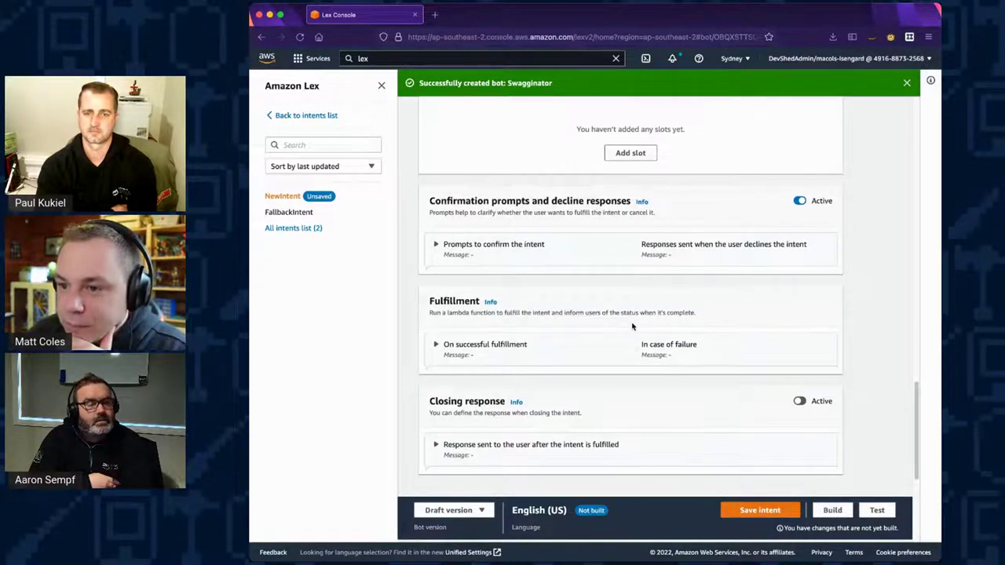
scroll(633, 326, down, 1)
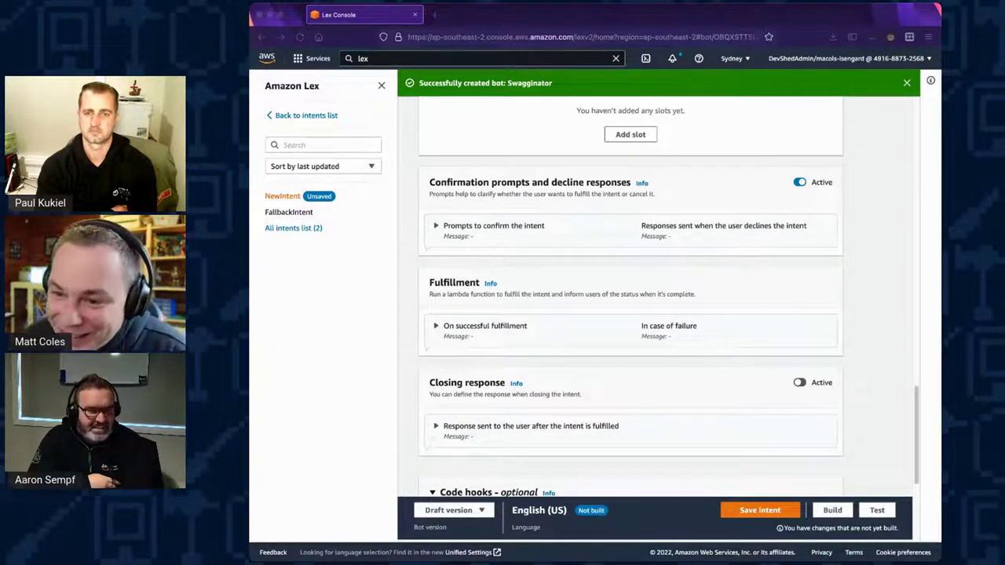
click(460, 325)
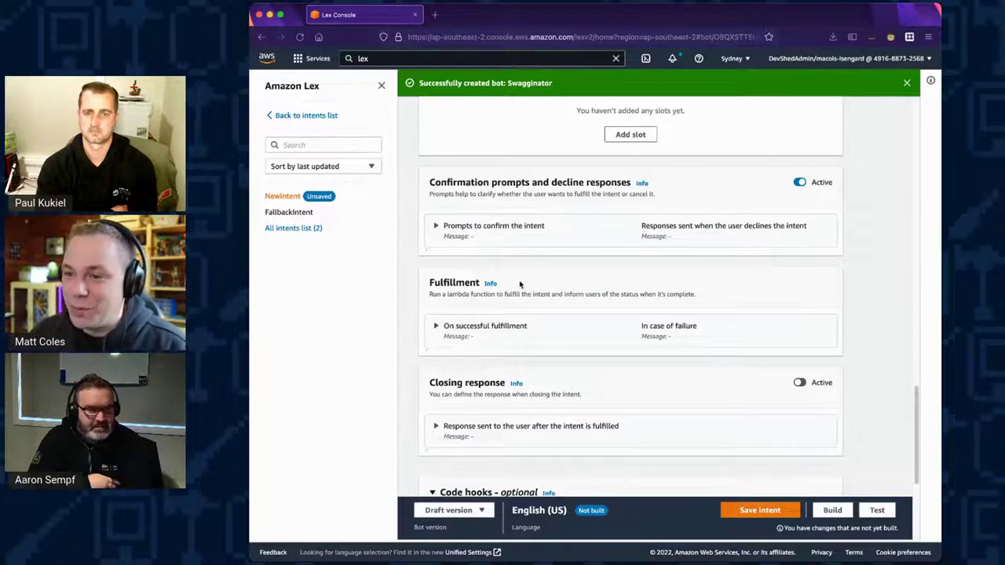
scroll(511, 312, down, 2)
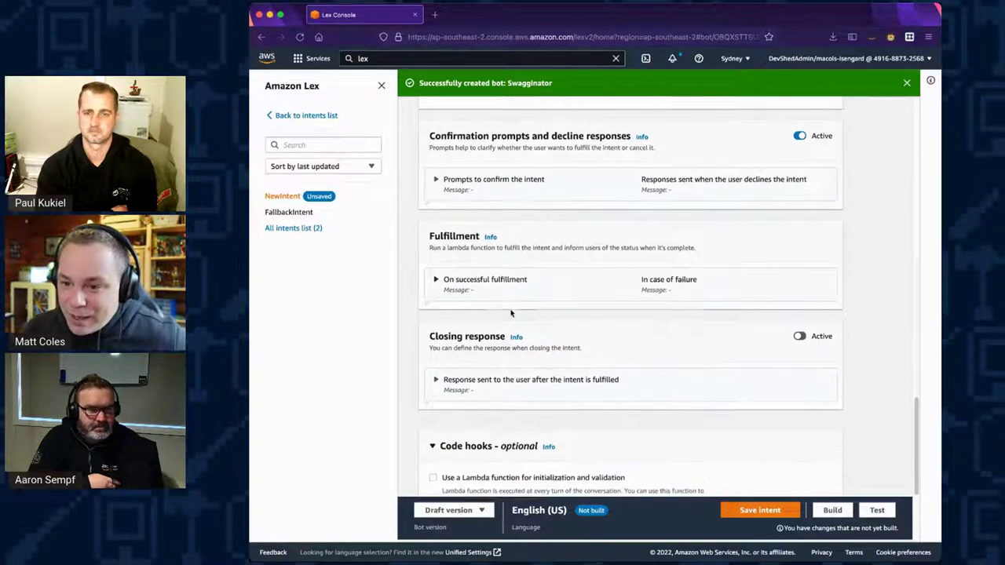
scroll(511, 313, down, 1)
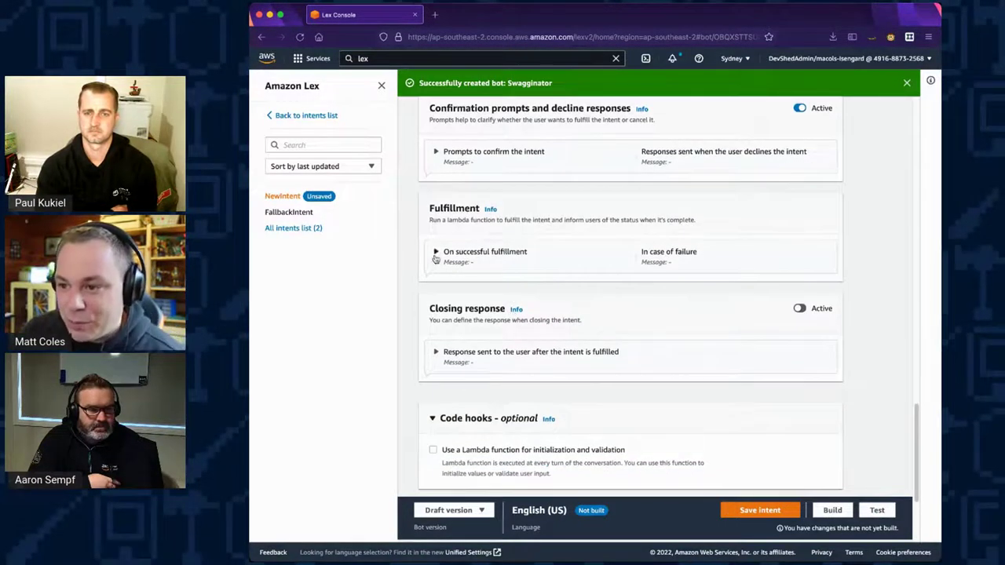
click(437, 255)
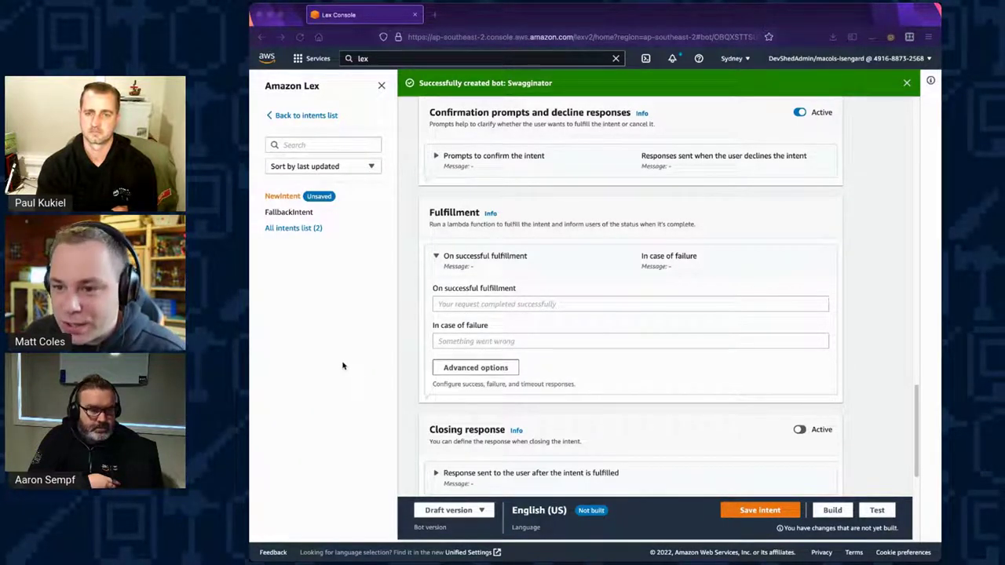
click(436, 256)
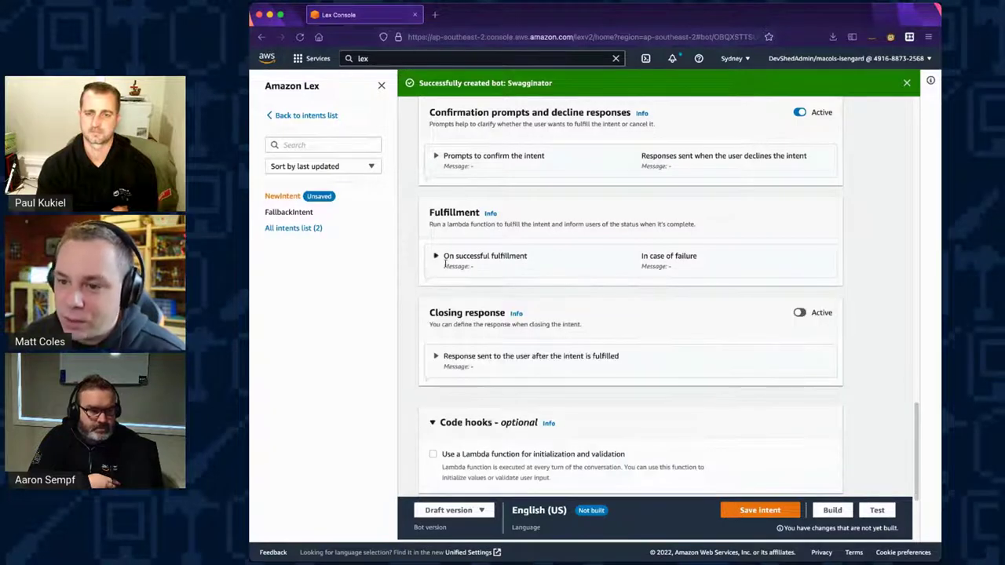
Set the intent's closing response message to "Hi there, how may i help you?".
scroll(435, 302, down, 2)
click(434, 301)
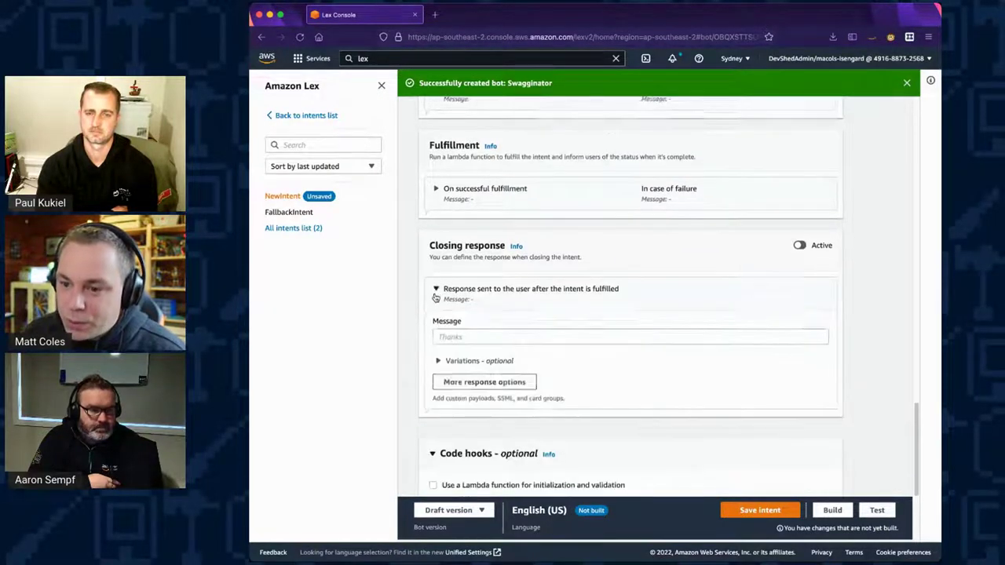
scroll(455, 310, down, 1)
click(470, 314)
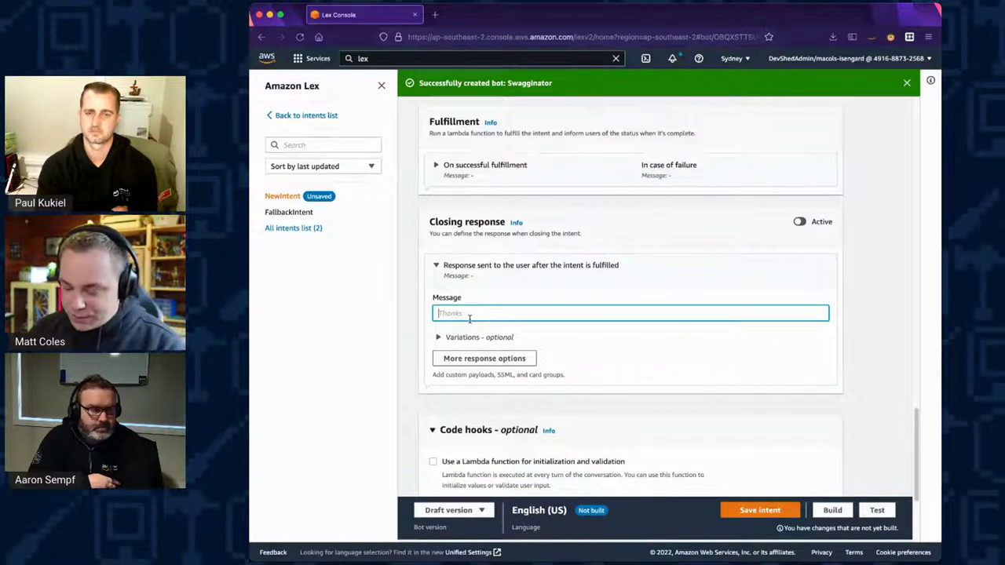
text(Hi,)
key(BackSpace)
text(the)
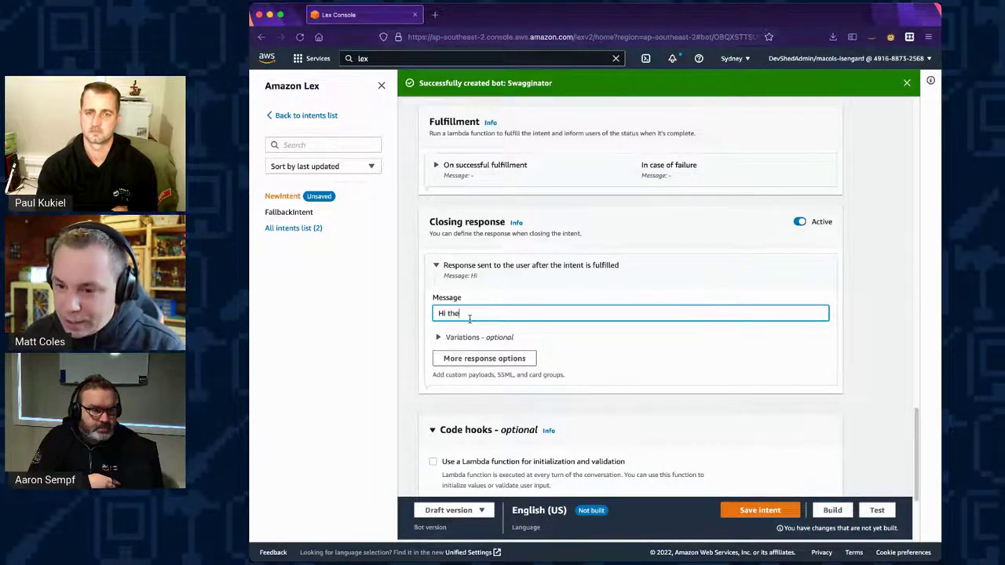
text(re, how )
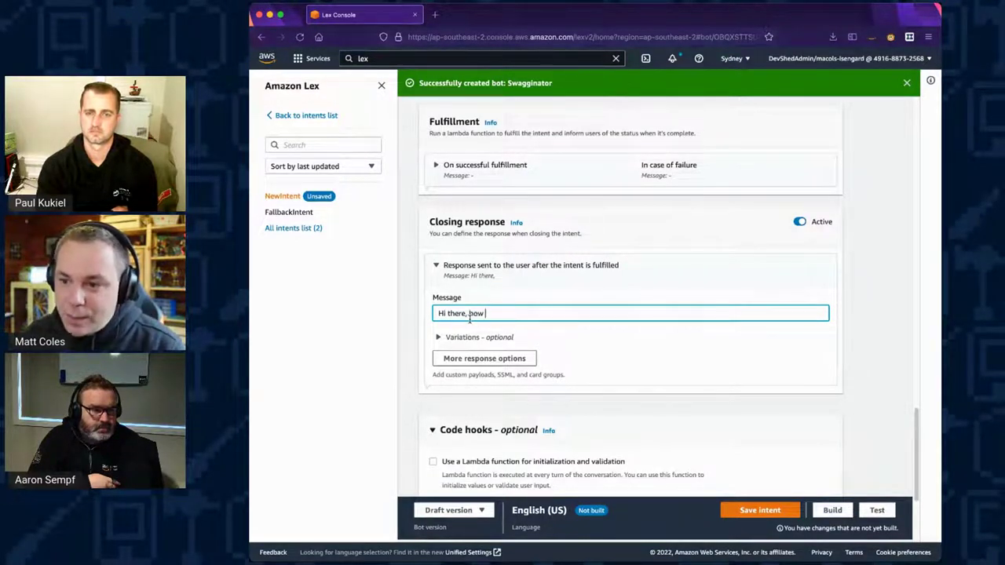
text(may I help you?)
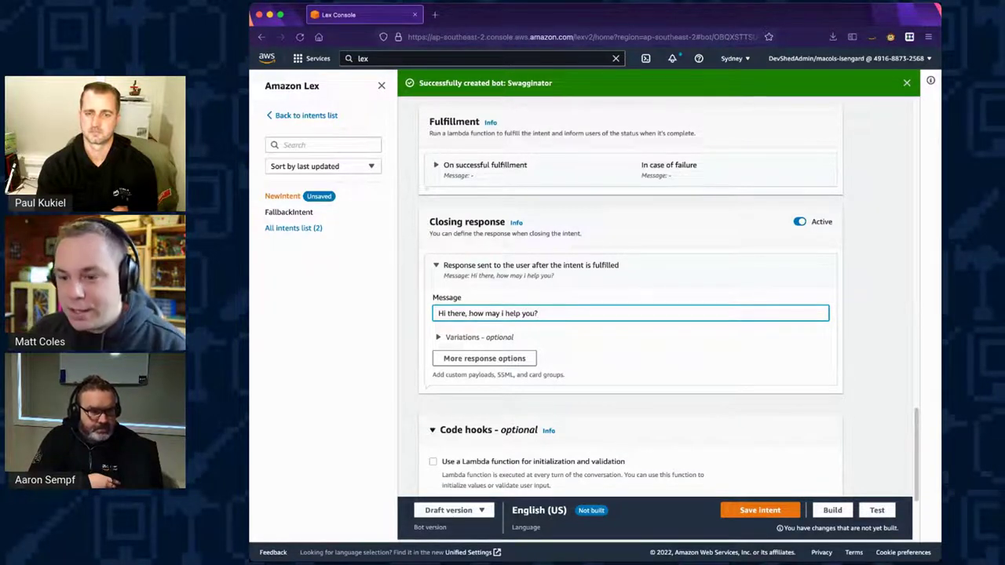
key(super+Tab)
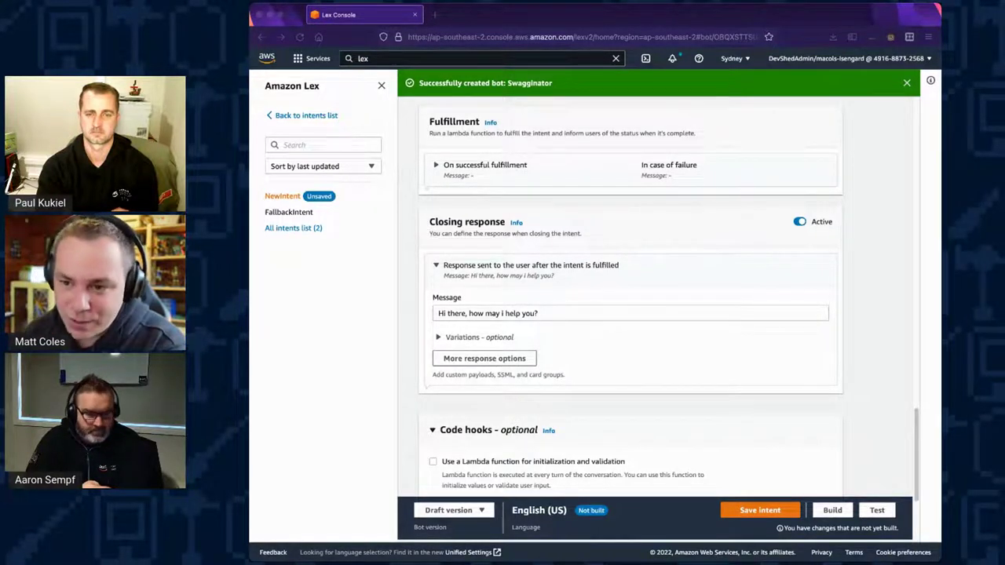
Check the optional Lambda code hook setting, save the Greeting intent and build the bot's English (US) language.
scroll(489, 403, down, 3)
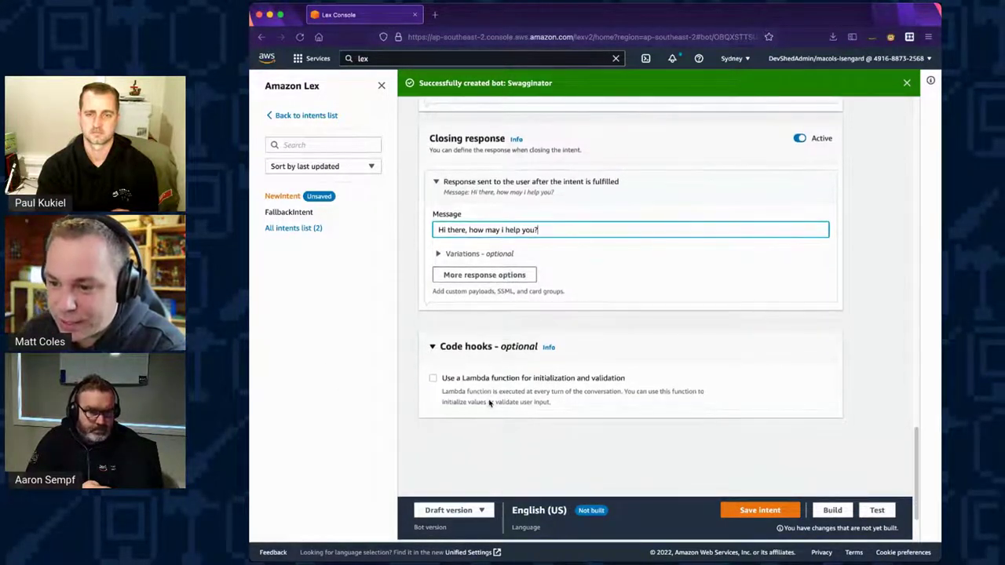
scroll(489, 403, down, 1)
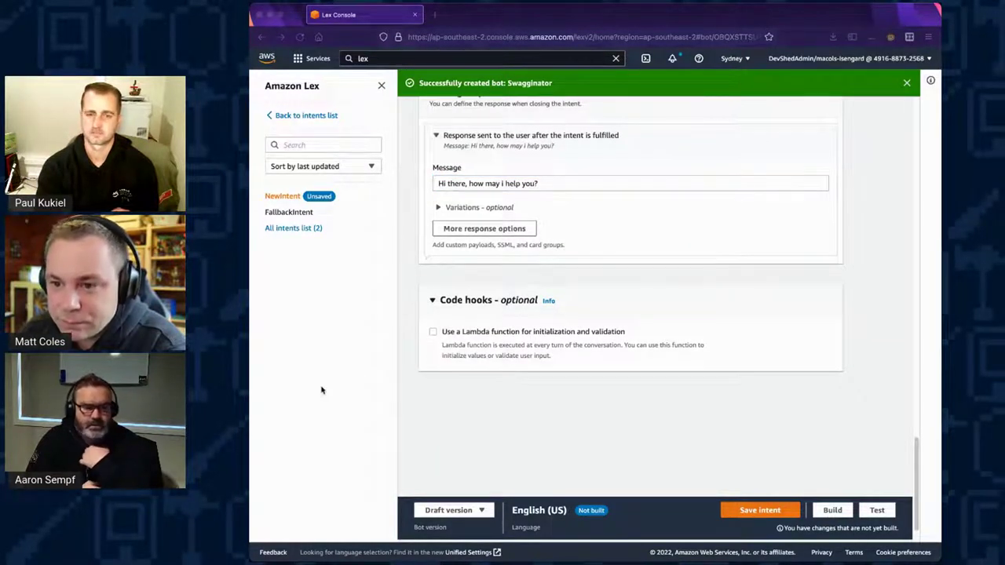
drag(469, 332, 594, 358)
click(594, 358)
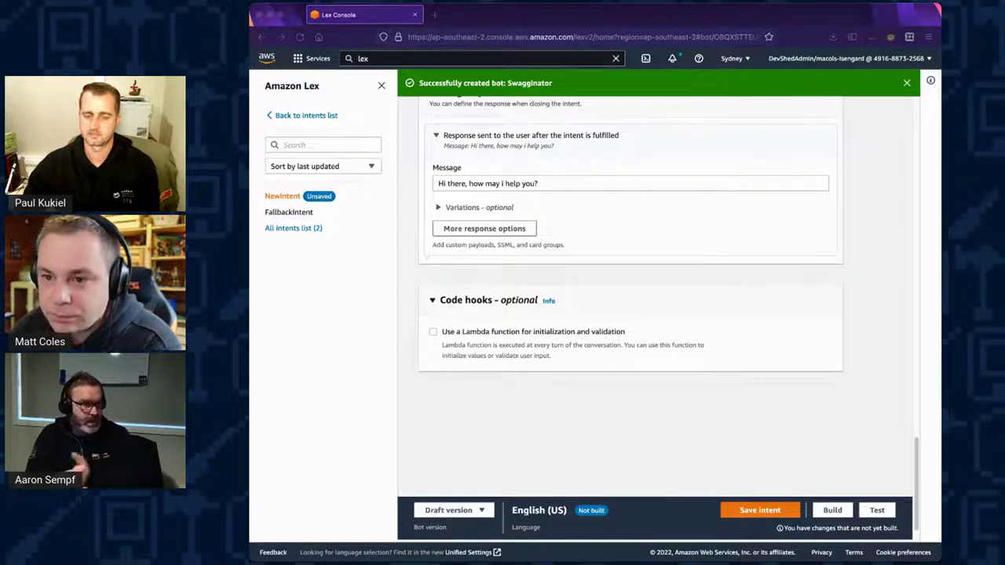
click(322, 360)
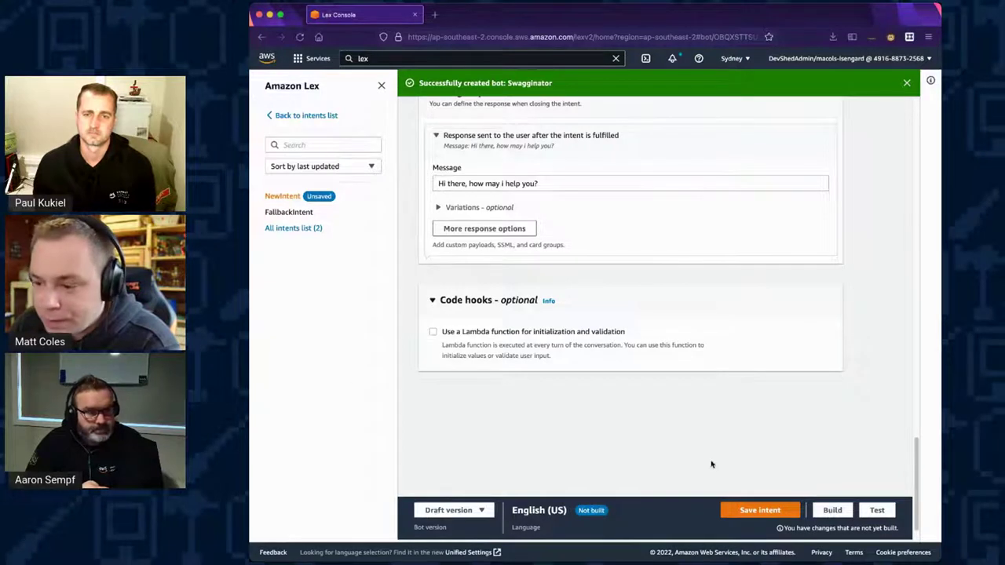
click(769, 511)
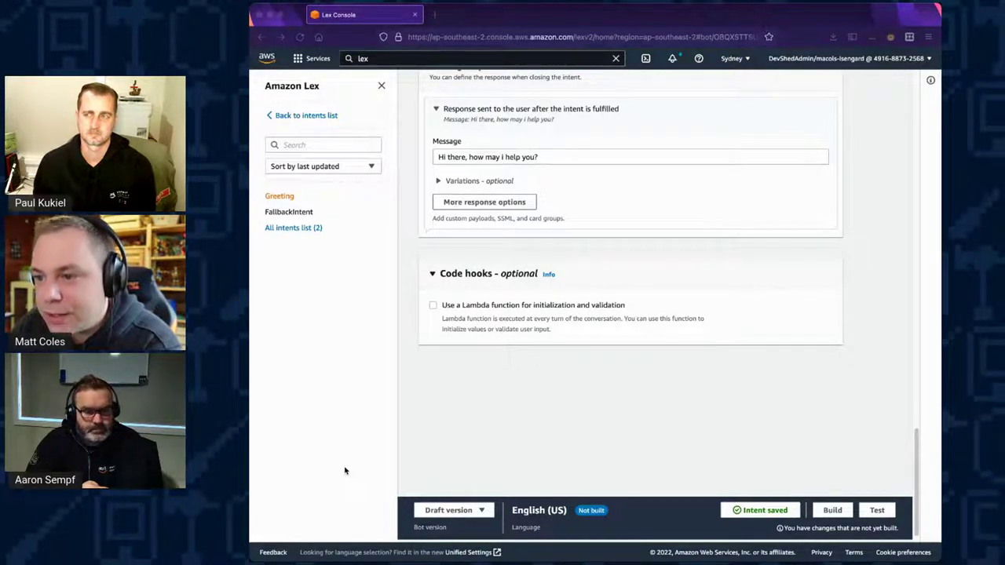
click(345, 389)
click(830, 510)
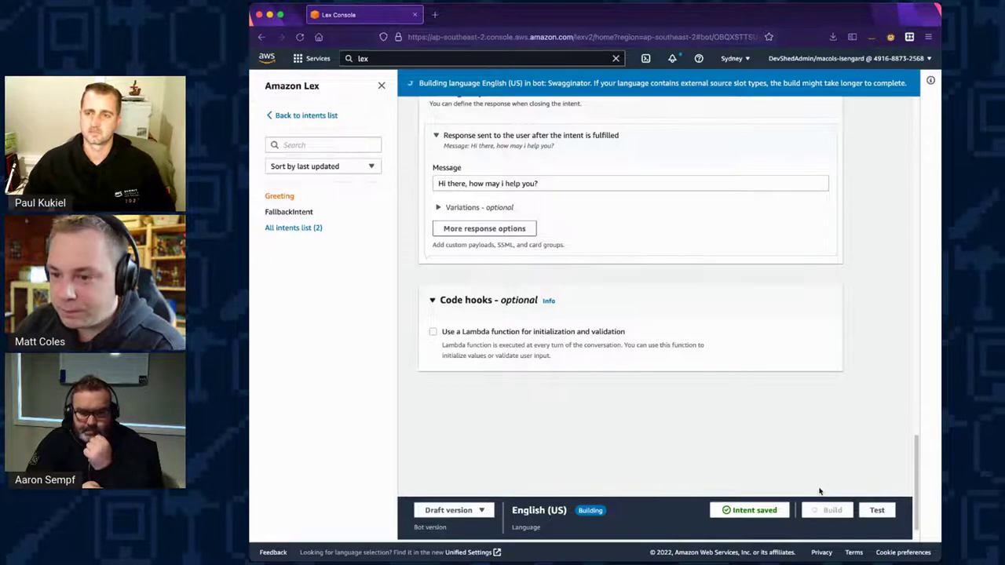
scroll(819, 492, up, 2)
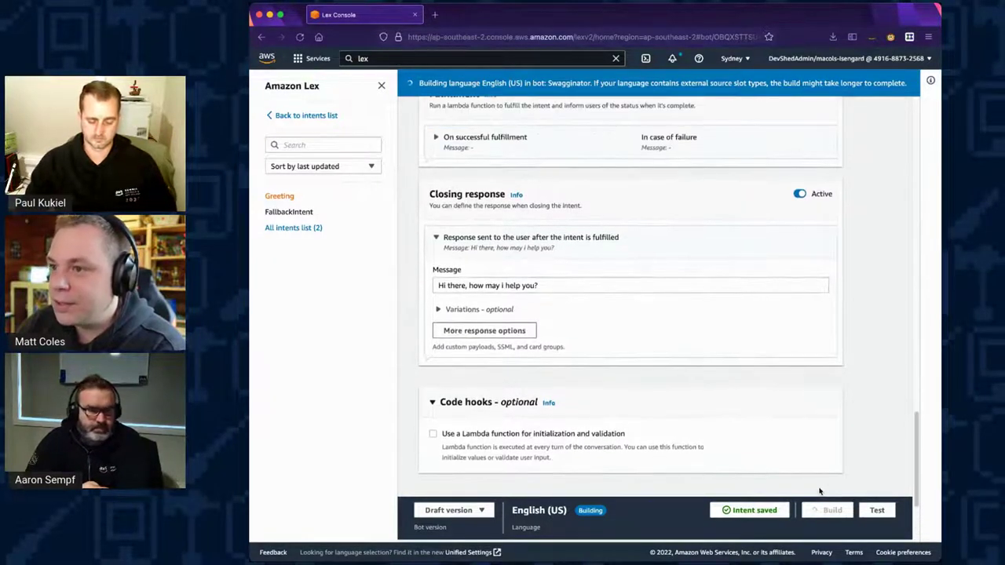
scroll(820, 492, down, 3)
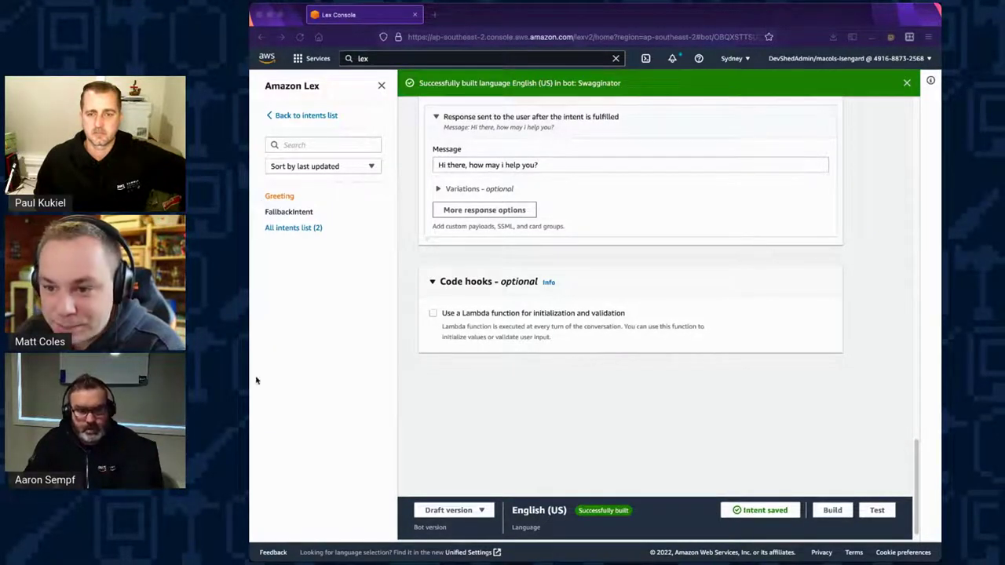
Test the draft version of the bot by sending it the messages "Hi there" and "Hi".
click(284, 376)
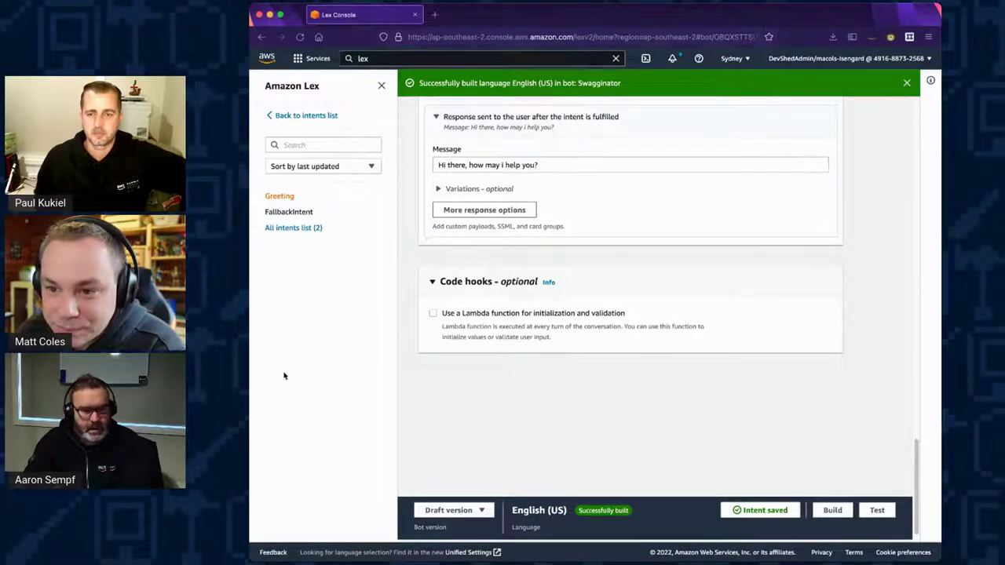
click(877, 510)
click(844, 482)
text(Hi there)
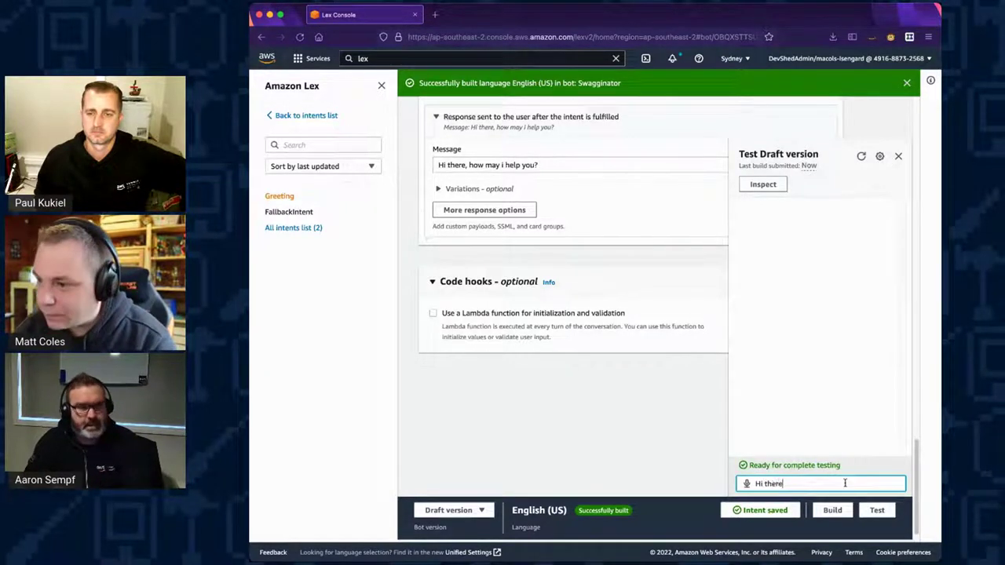
key(Return)
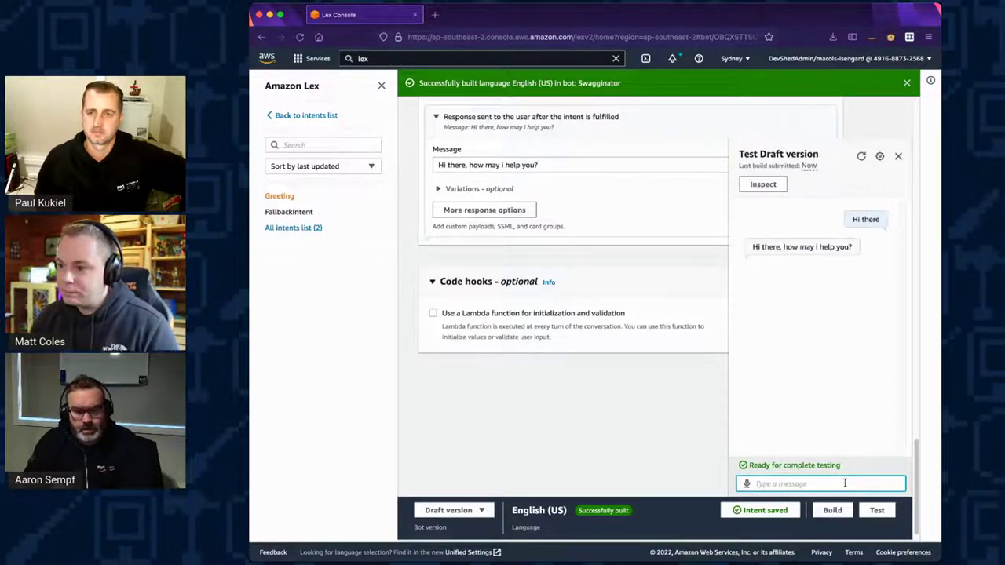
text(Hi)
key(Return)
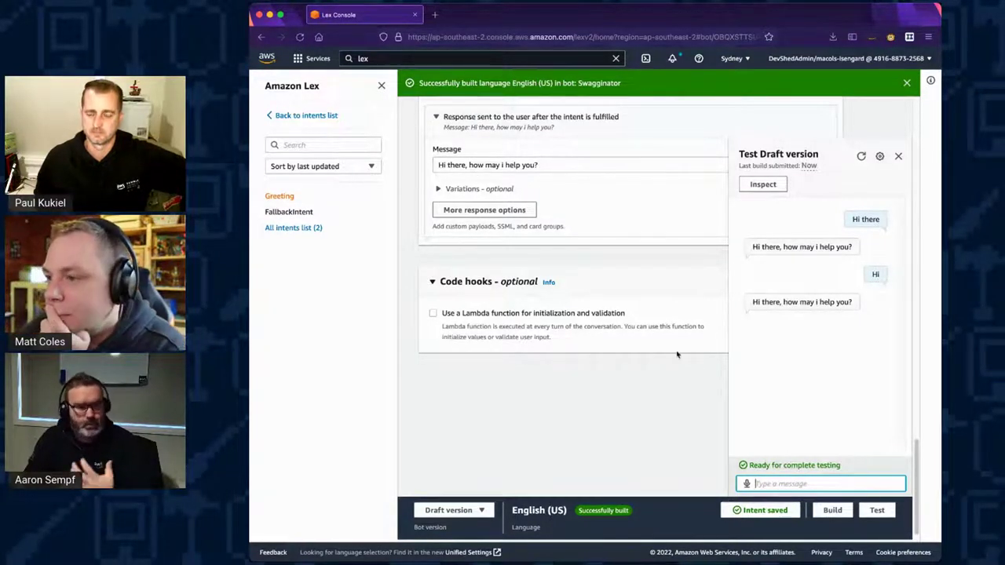
scroll(676, 355, up, 1)
scroll(676, 355, up, 1)
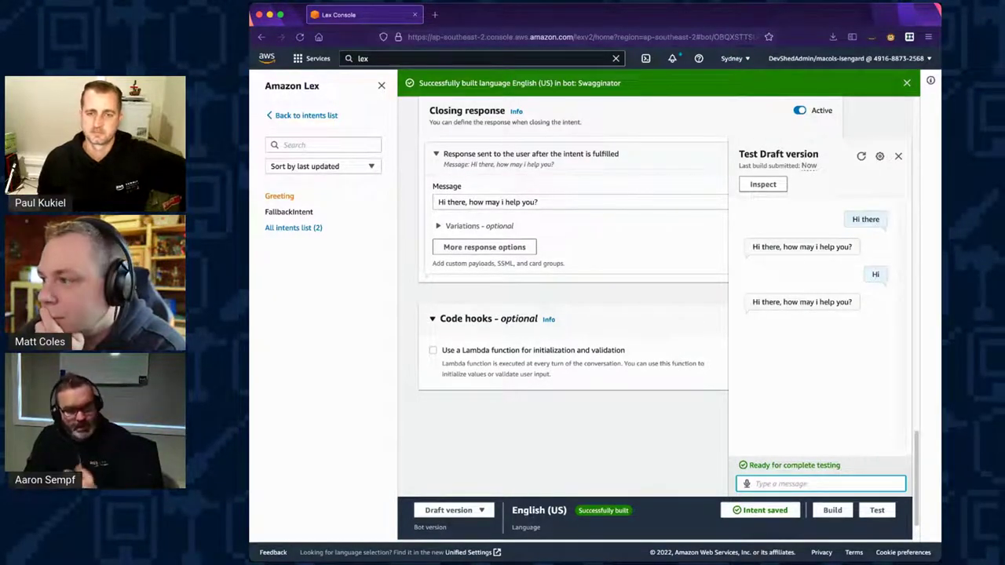
key(super+Tab)
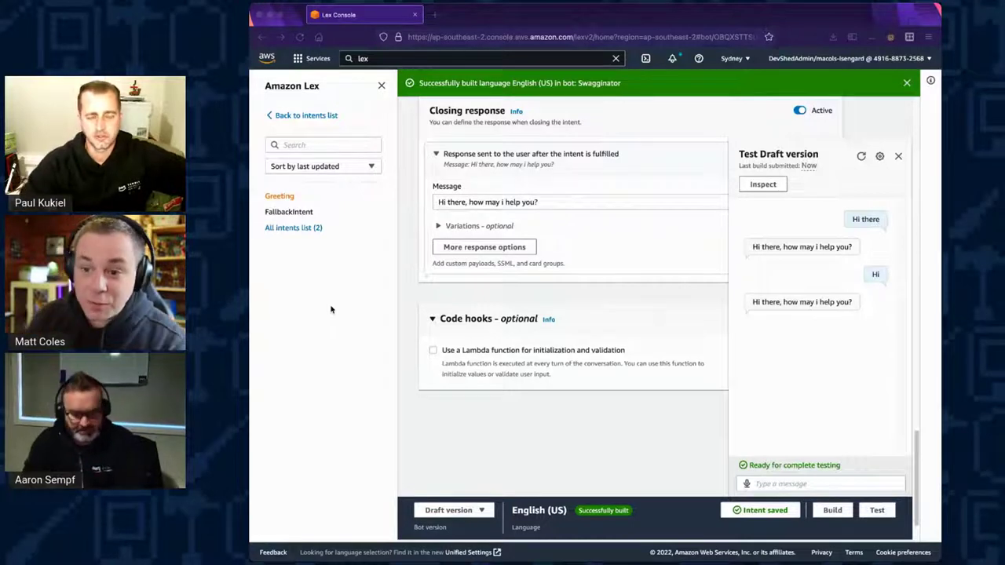
Search Google for "fat32 amplify lex v2" in a new browser tab.
click(434, 15)
text(fat)
text(32)
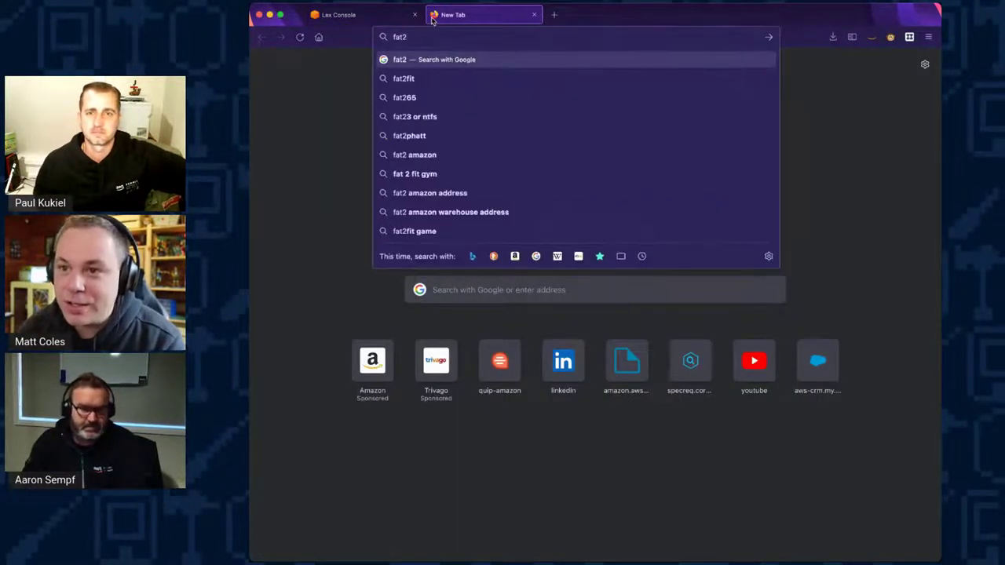
key(Return)
click(364, 71)
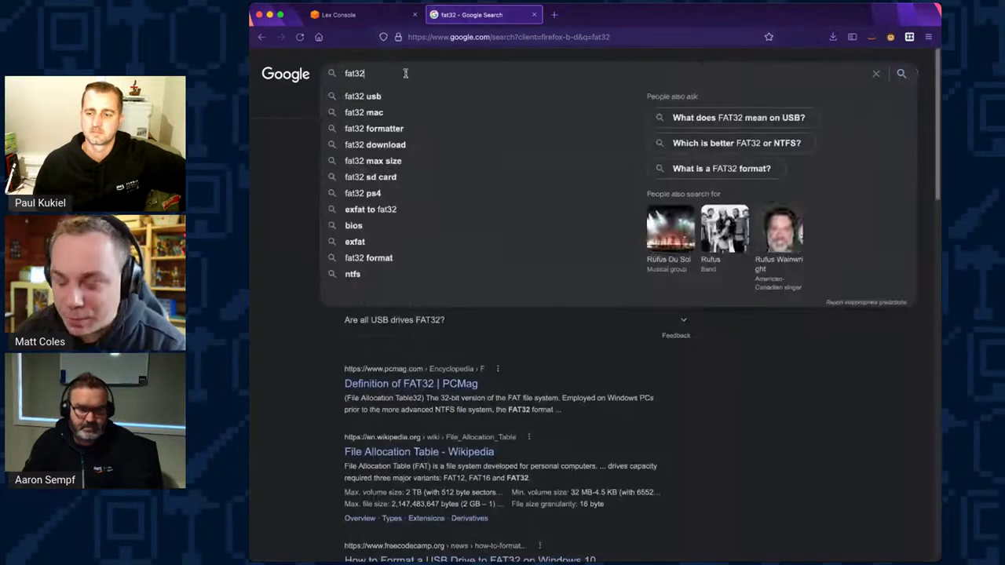
text(amplifuy)
key(BackSpace)
key(BackSpace)
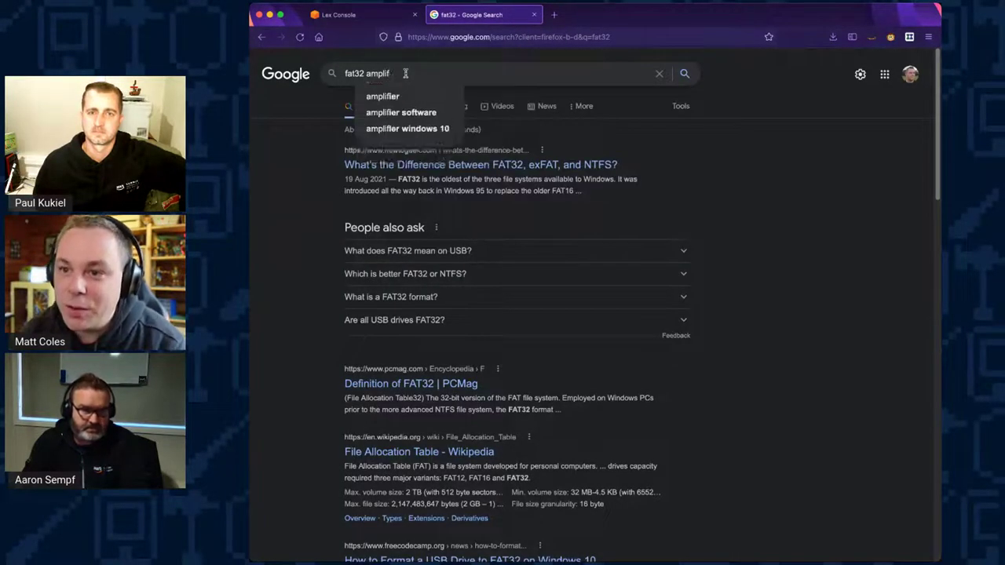
text(y lex)
text( v2)
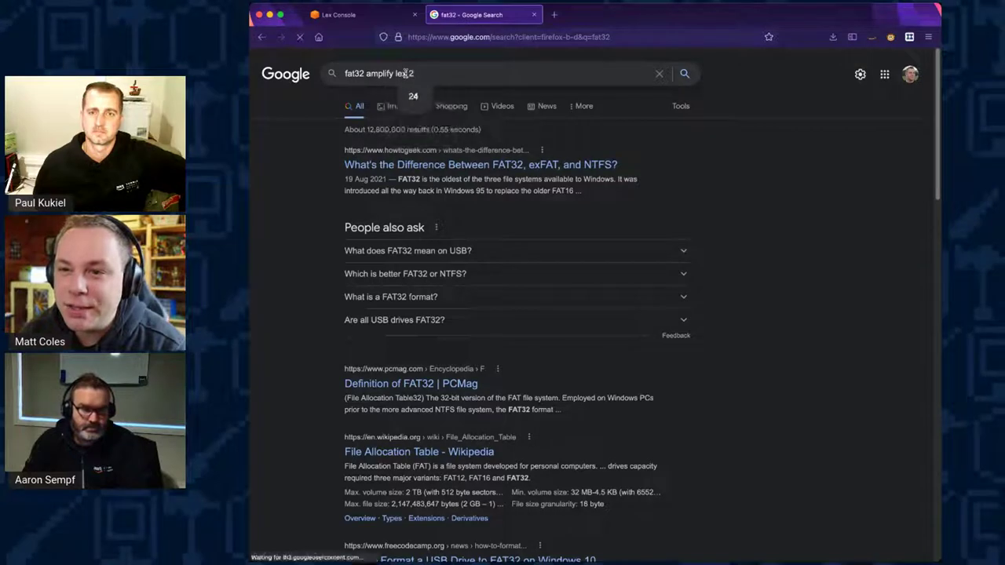
key(Return)
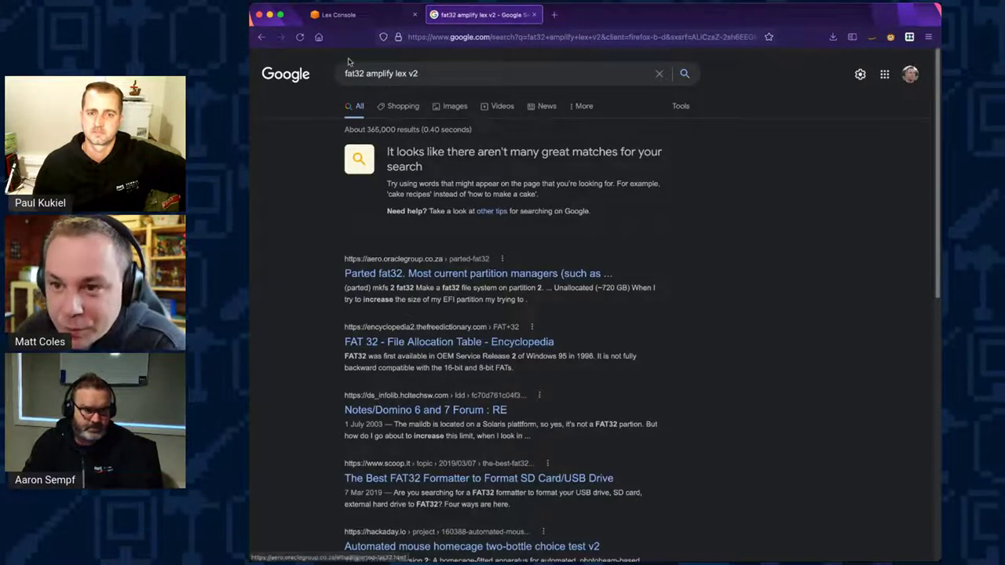
Refine the Google search to "fat32 github amplify lex v2".
click(365, 73)
text(github)
key(Return)
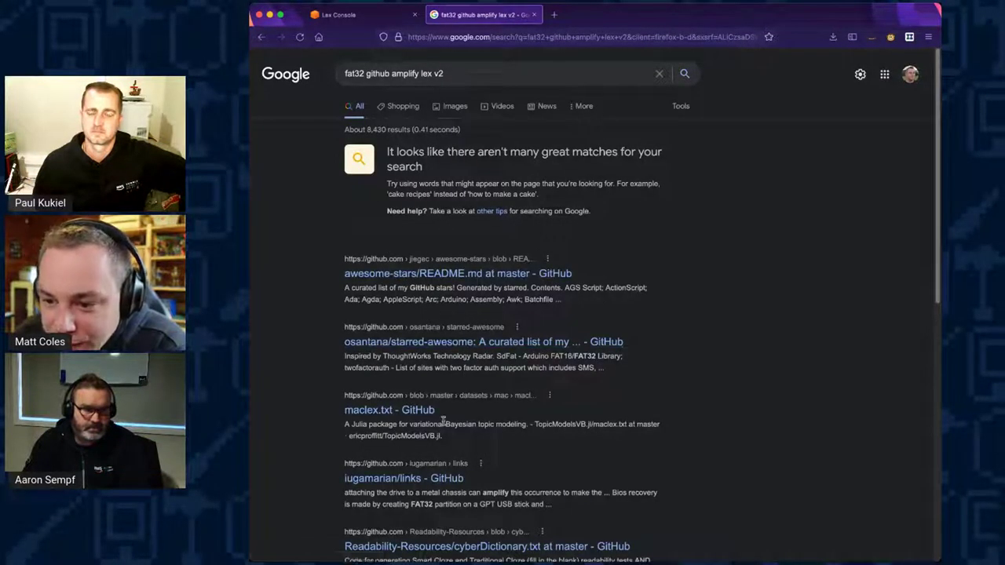
Open the GitHub home page at github.com in place of the search results.
click(455, 37)
text(github.com/)
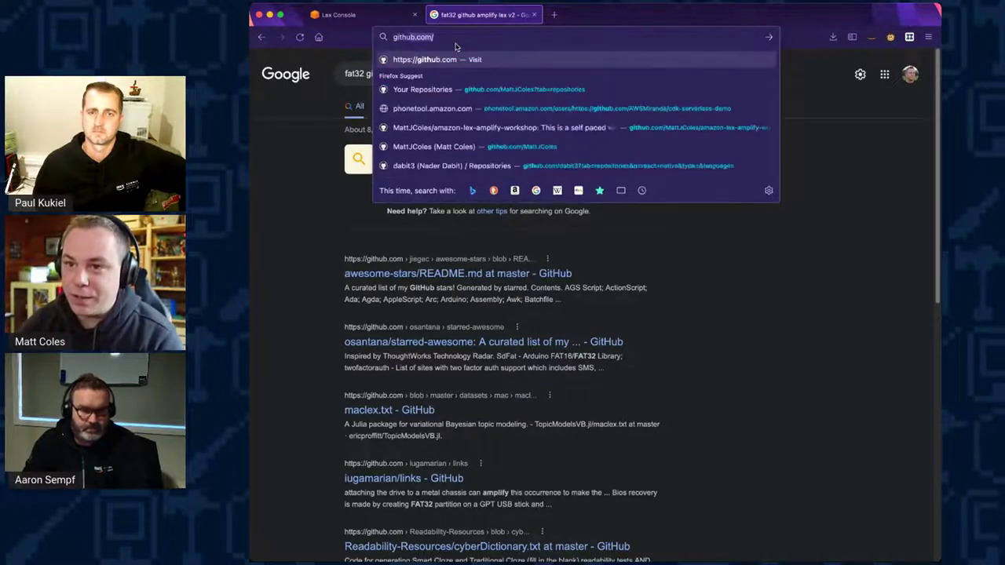
key(Return)
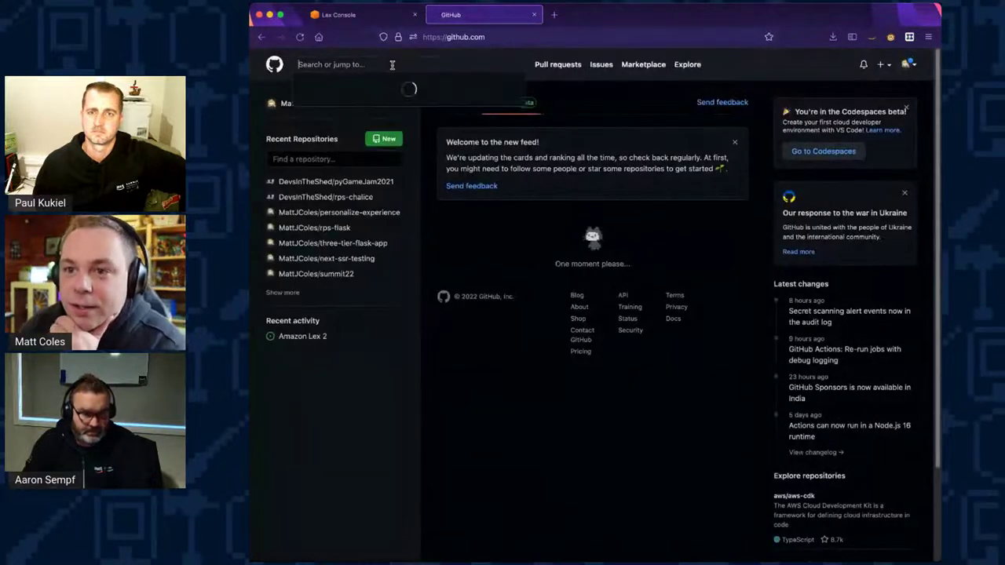
Search all of GitHub for "fat32" and return to the GitHub home page.
click(392, 65)
text(fat32)
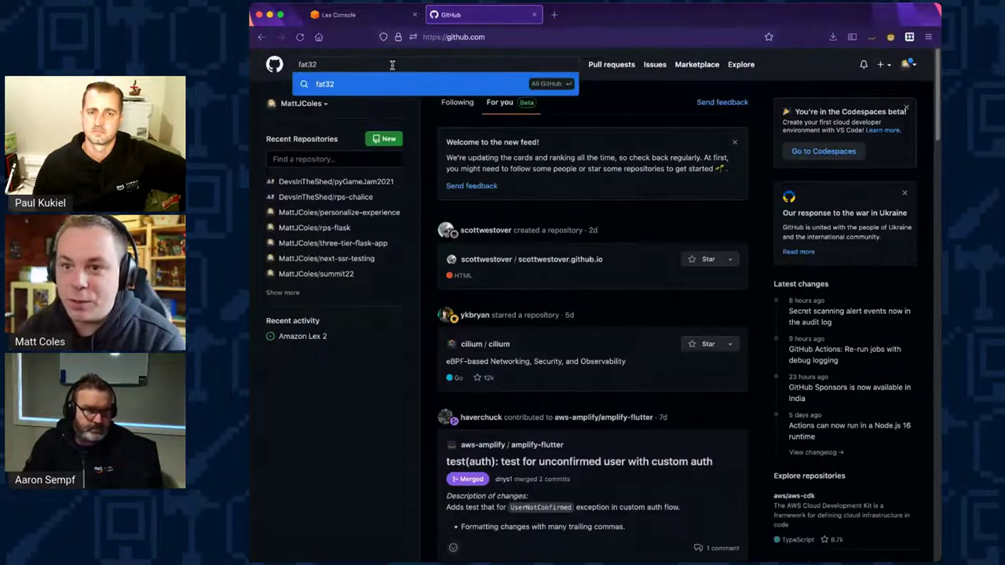
click(416, 88)
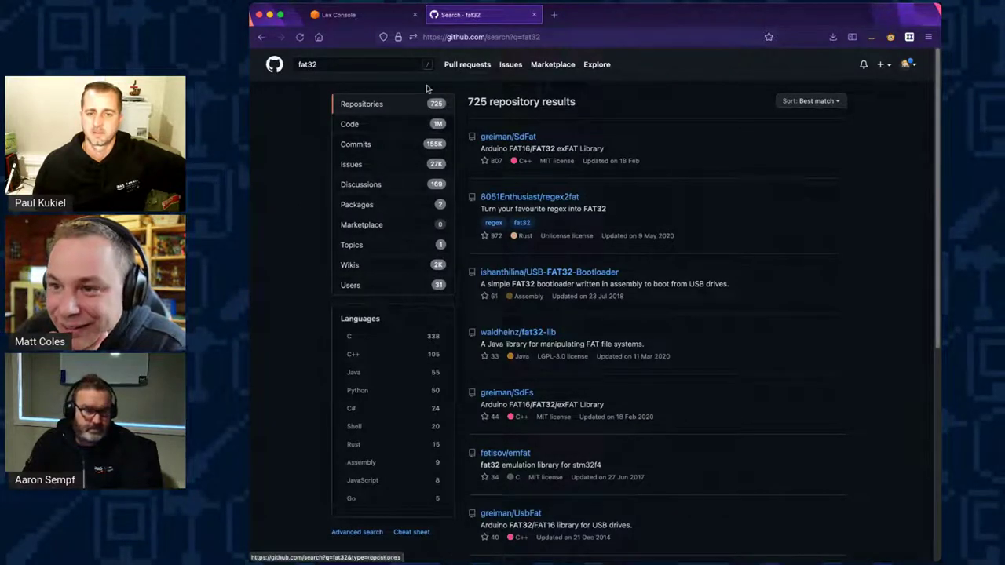
click(260, 38)
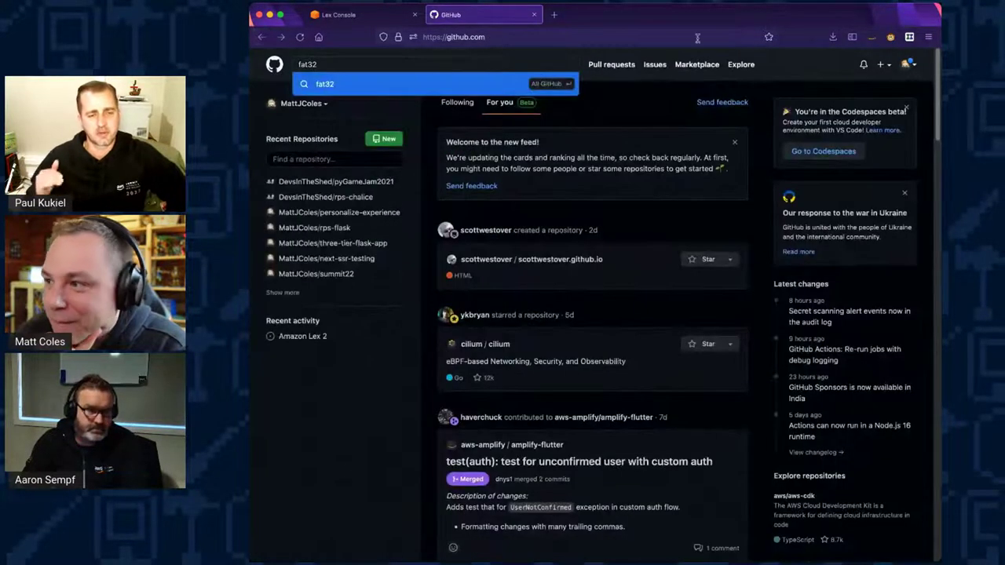
Go to the profile at github.com/fat32 and check its list of repositories.
click(908, 65)
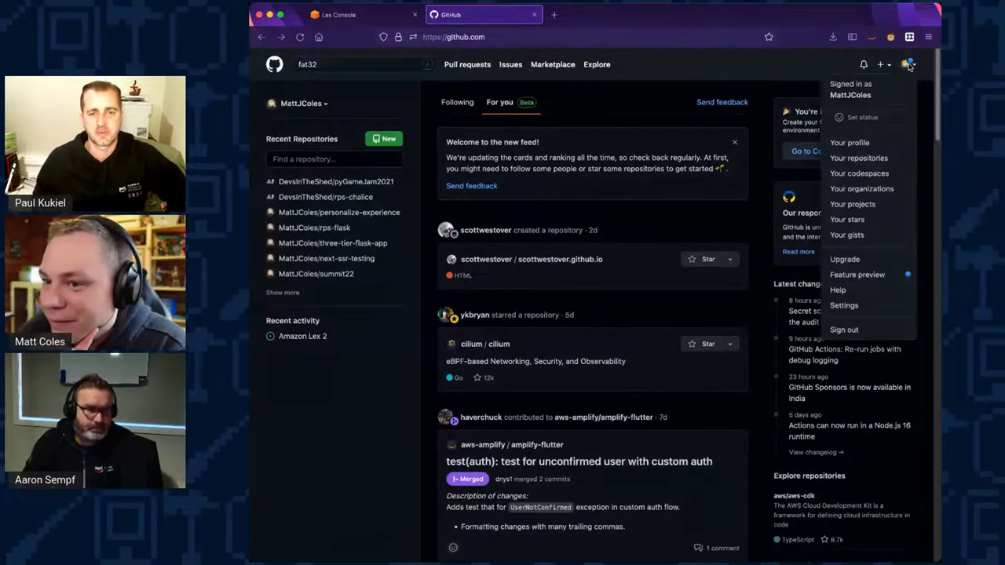
click(869, 141)
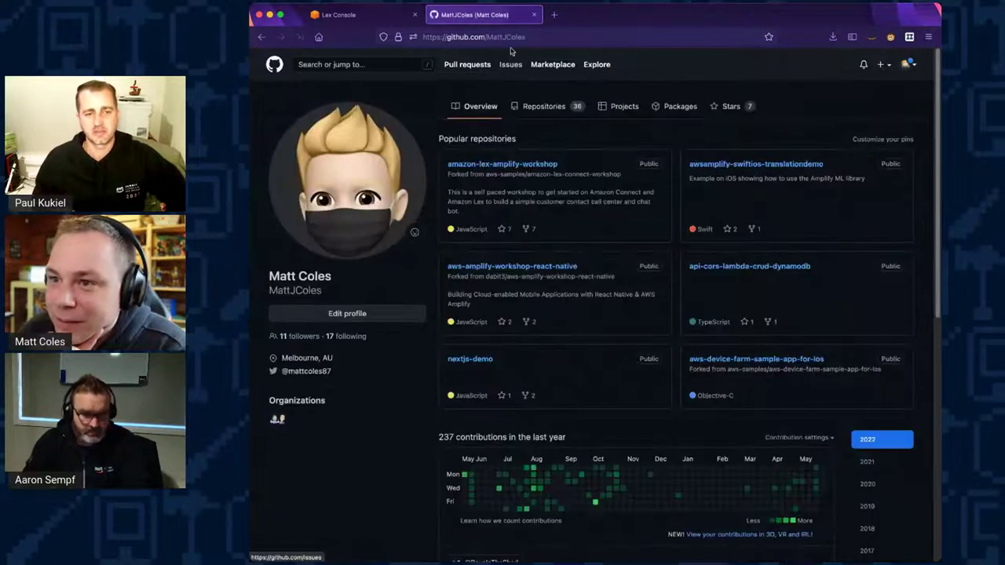
double_click(510, 38)
text(fat)
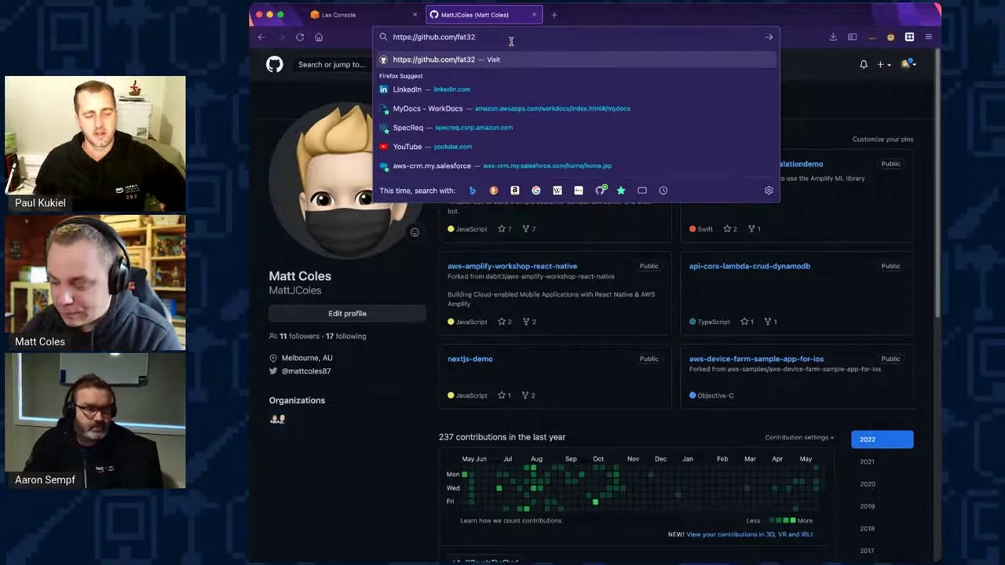
text(32)
key(Return)
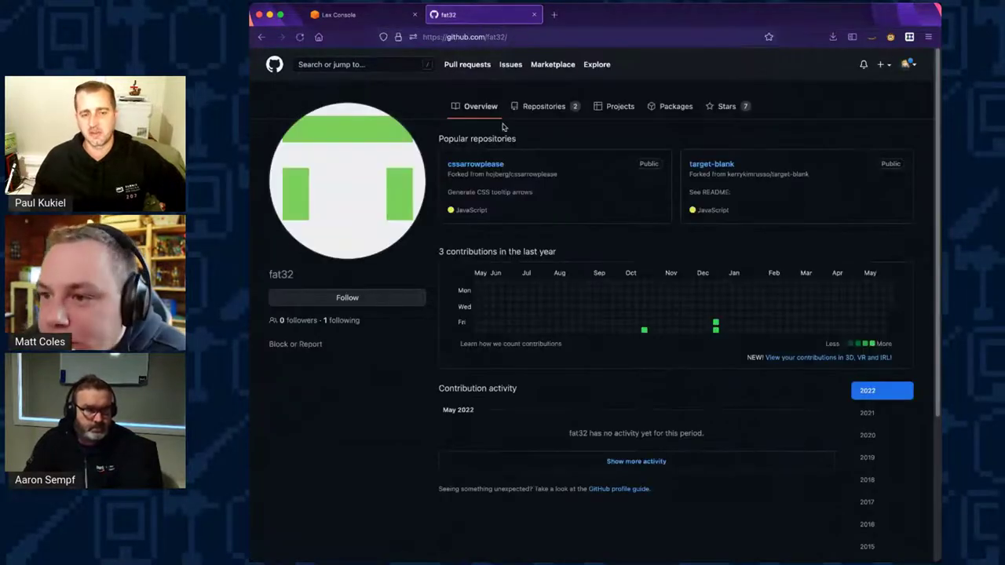
click(544, 107)
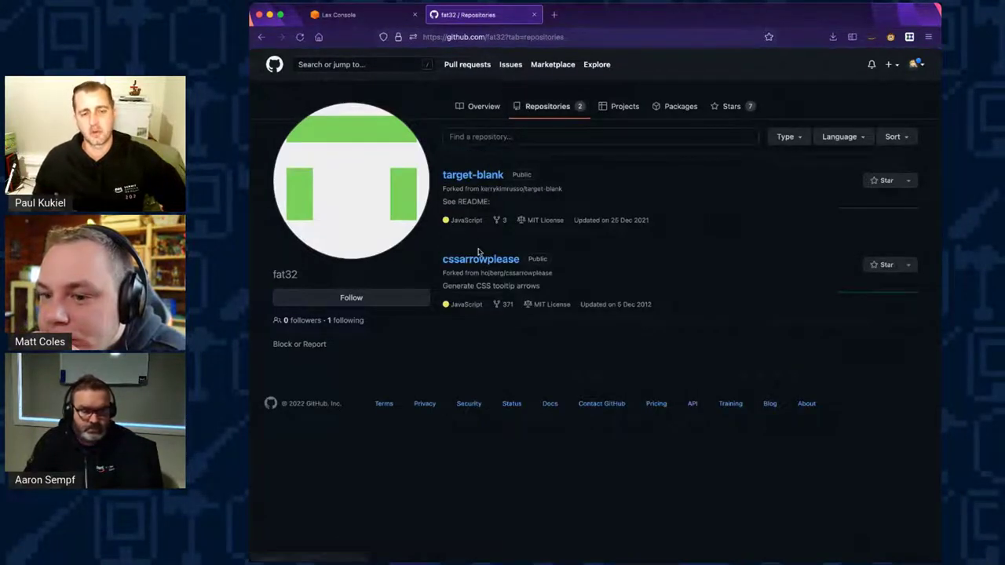
click(491, 110)
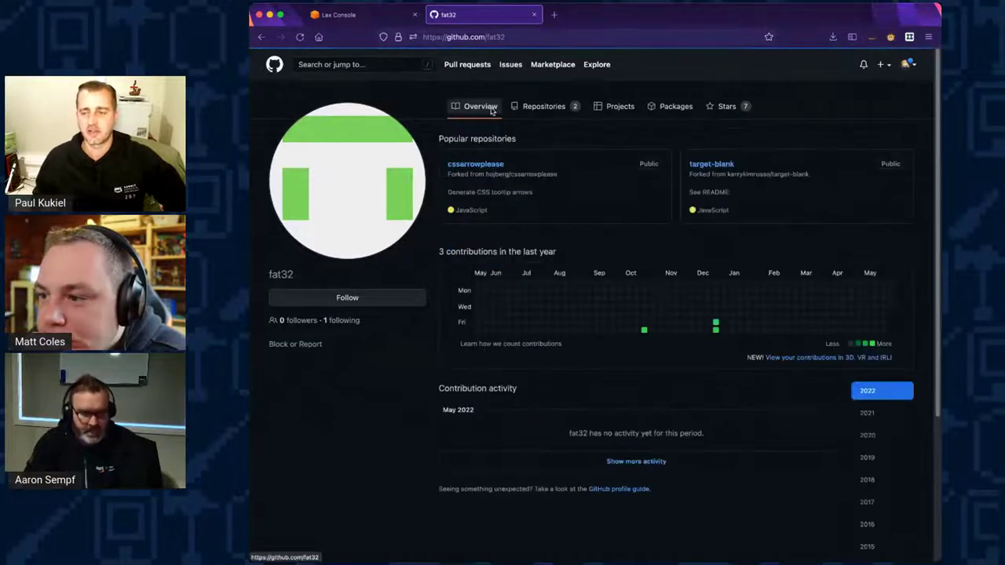
Search Google for "lex v2 amplify github" and view the README of the thefat32/aws-amplify-lex-provider-v2 repository.
click(510, 37)
text(lex v2 ampli)
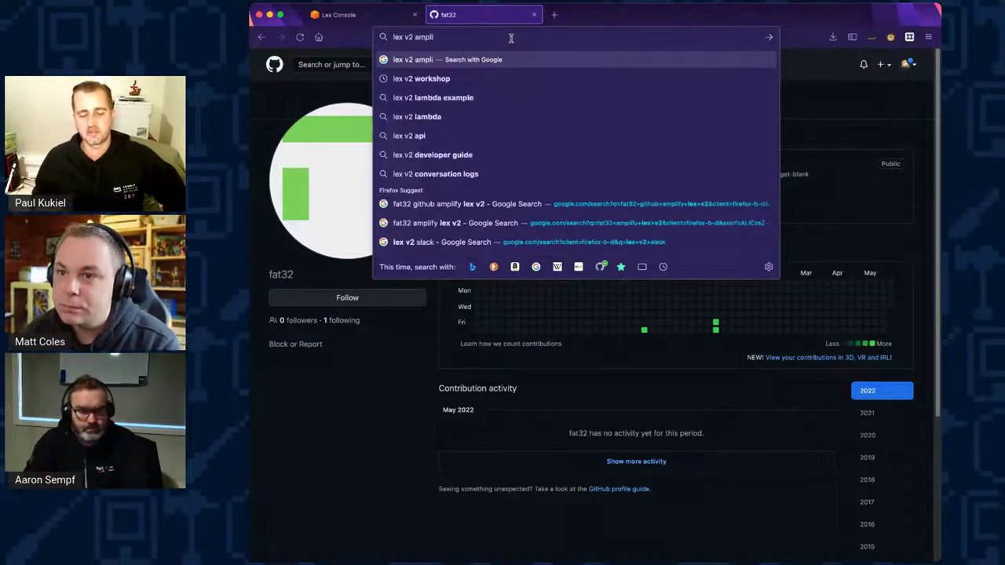
text(fy github)
key(Return)
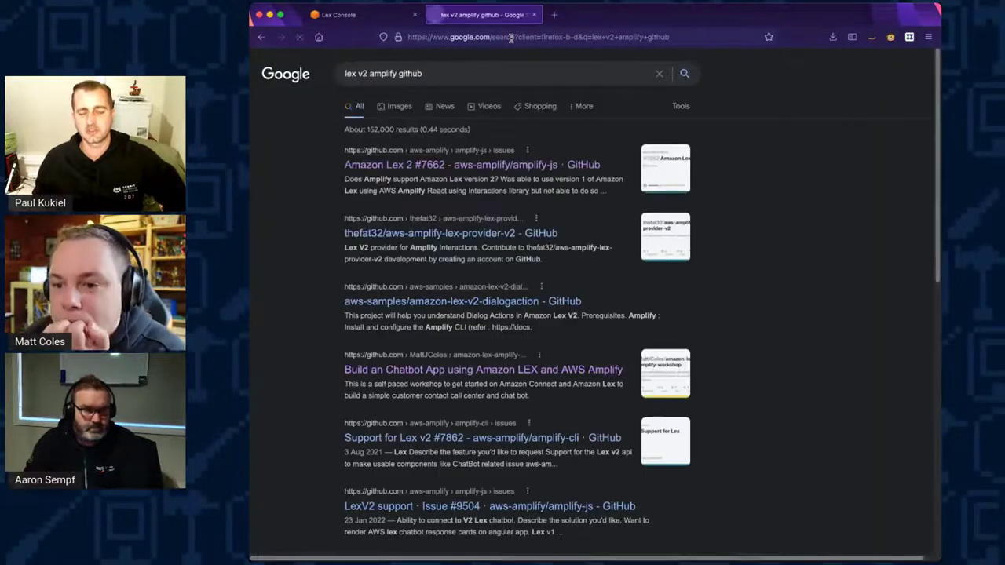
click(418, 234)
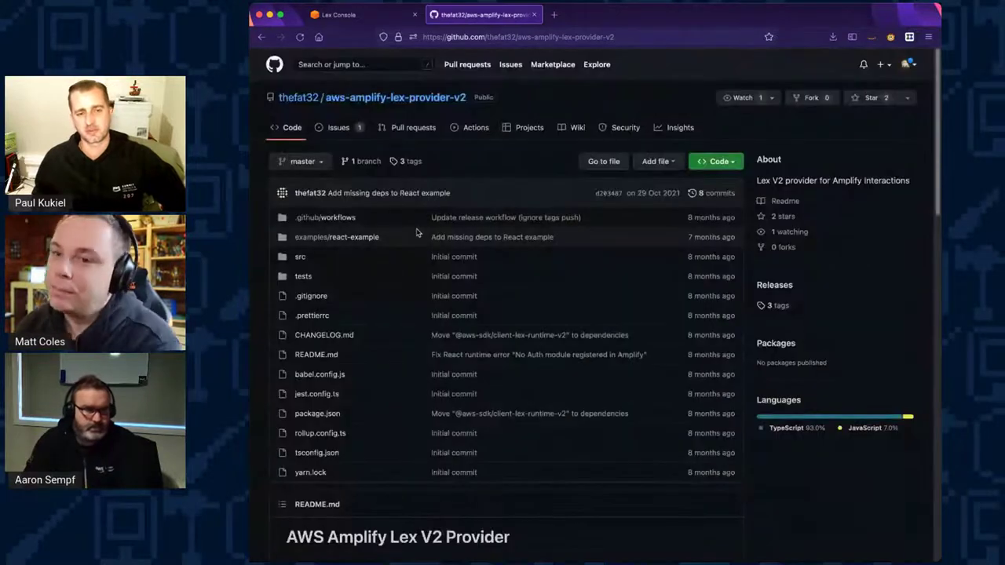
scroll(438, 297, down, 5)
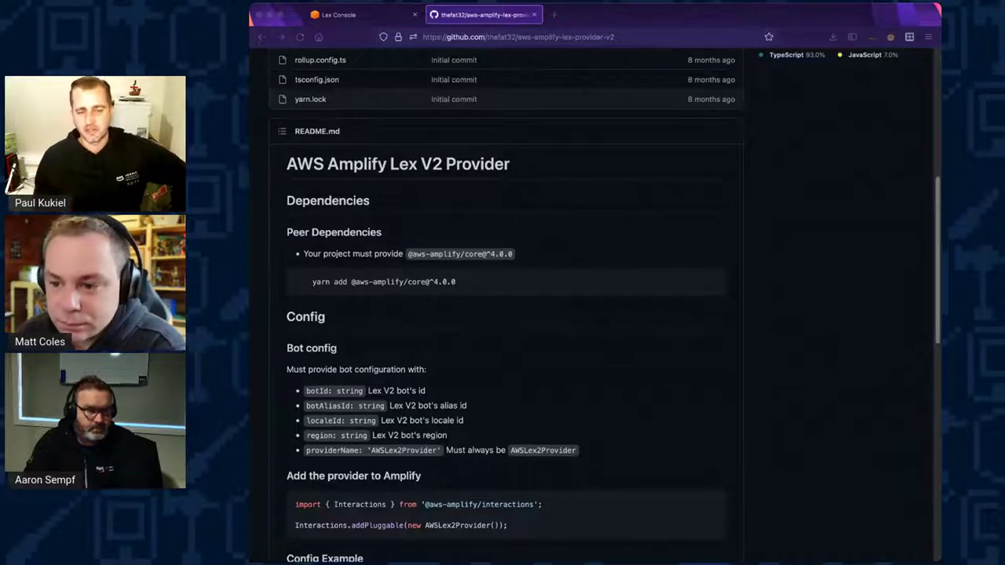
Search Google for "lex v2 chat window" in a new browser tab and open the Sample Amazon Lex Web Interface result on GitHub.
click(552, 14)
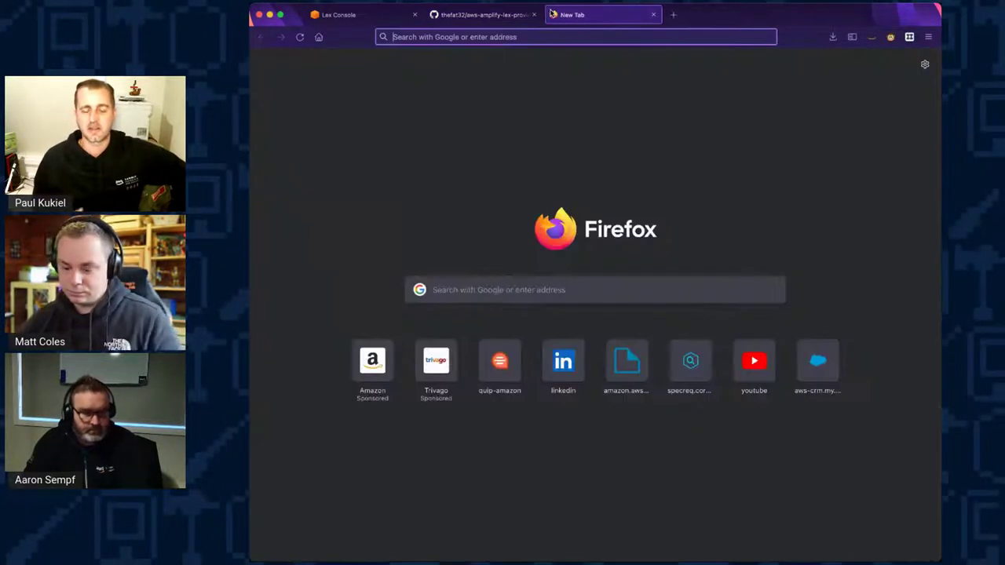
text(lex v2)
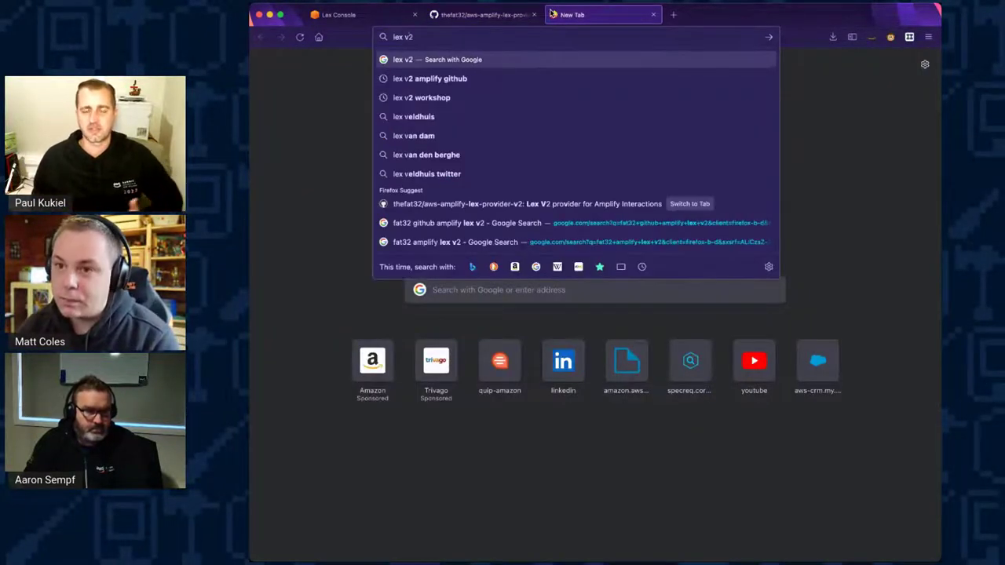
text( chat window)
key(Return)
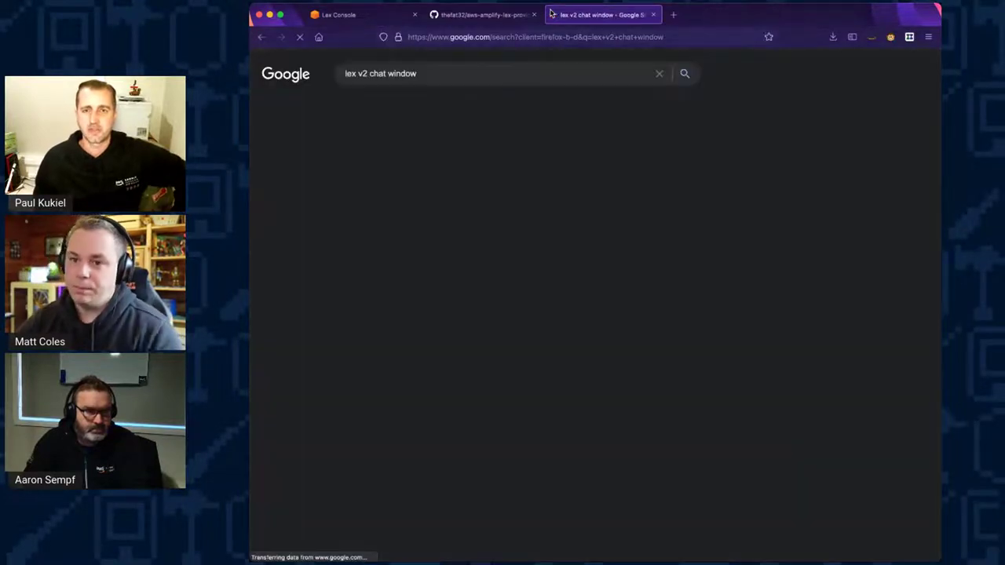
click(485, 161)
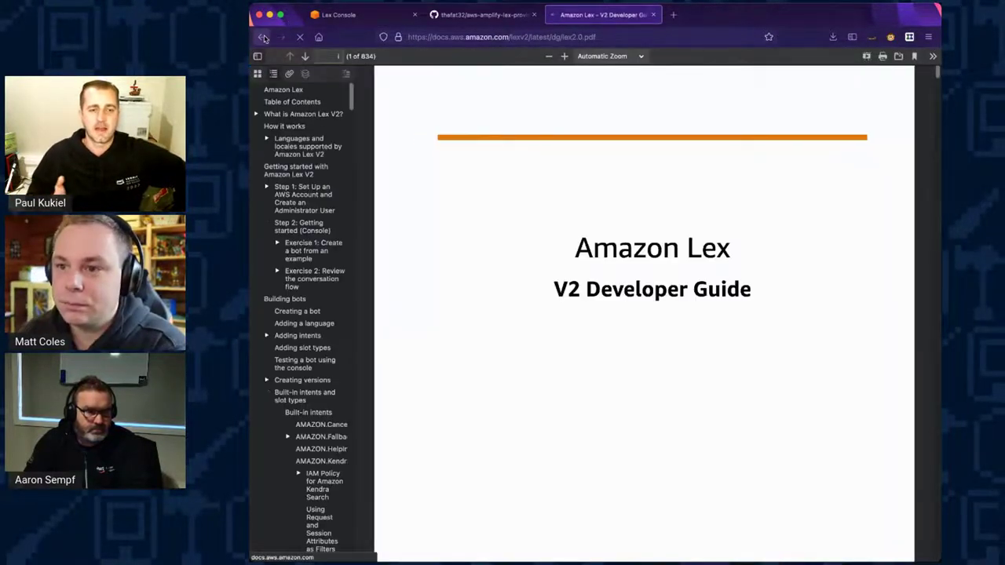
click(263, 38)
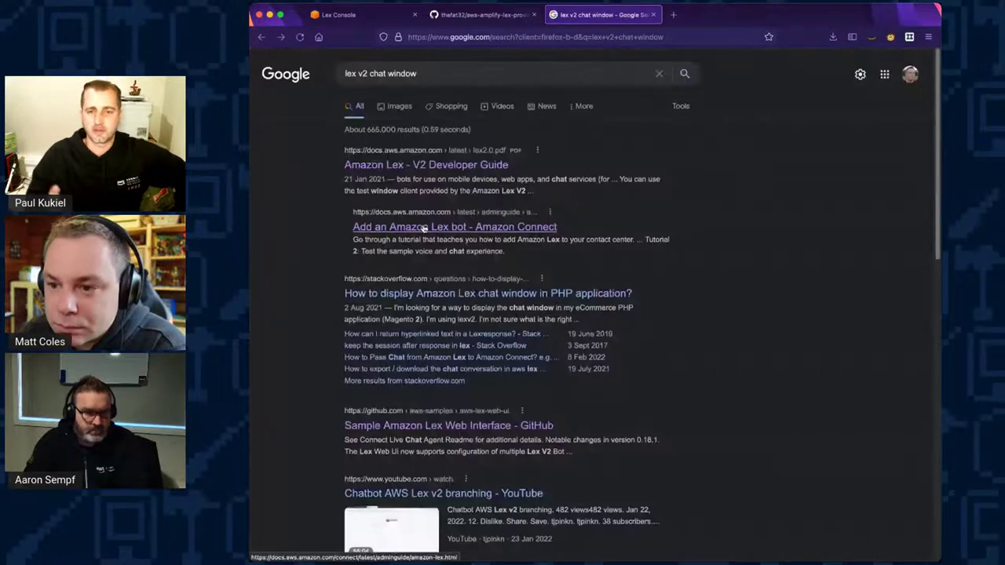
click(470, 419)
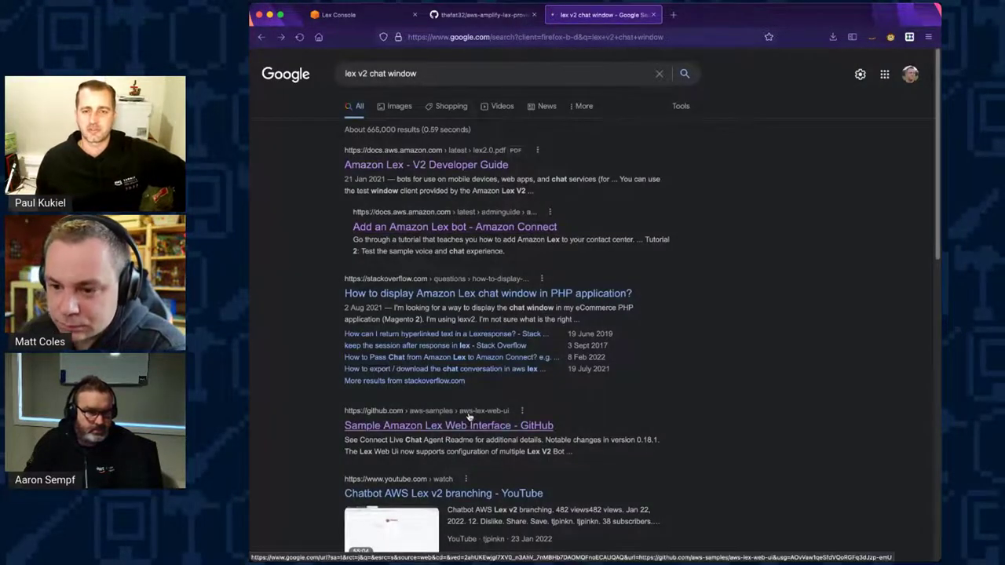